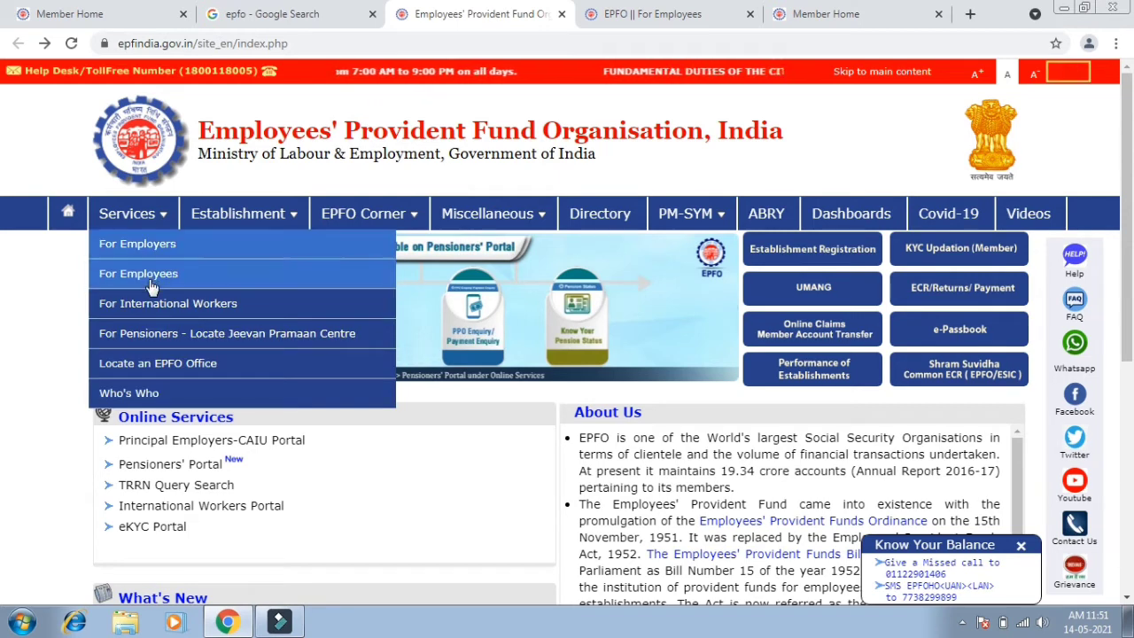
- From the For Employees page, follow the Member UAN/Online Service (OCS/OTCP) link to the login page
click(142, 273)
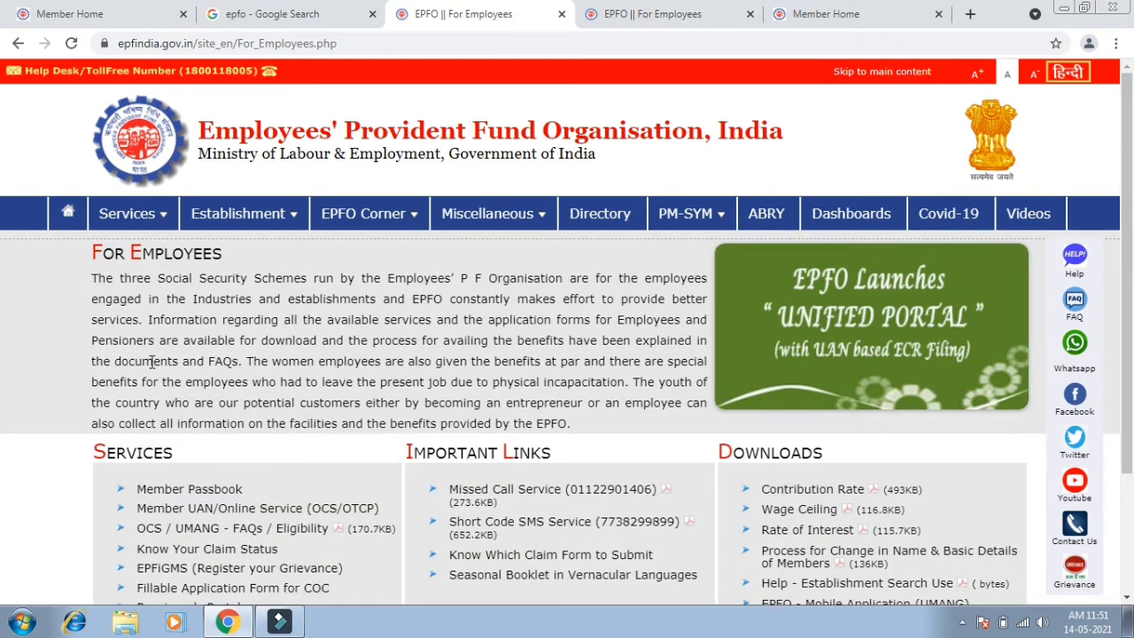
scroll(63, 451, down, 1)
scroll(64, 452, down, 2)
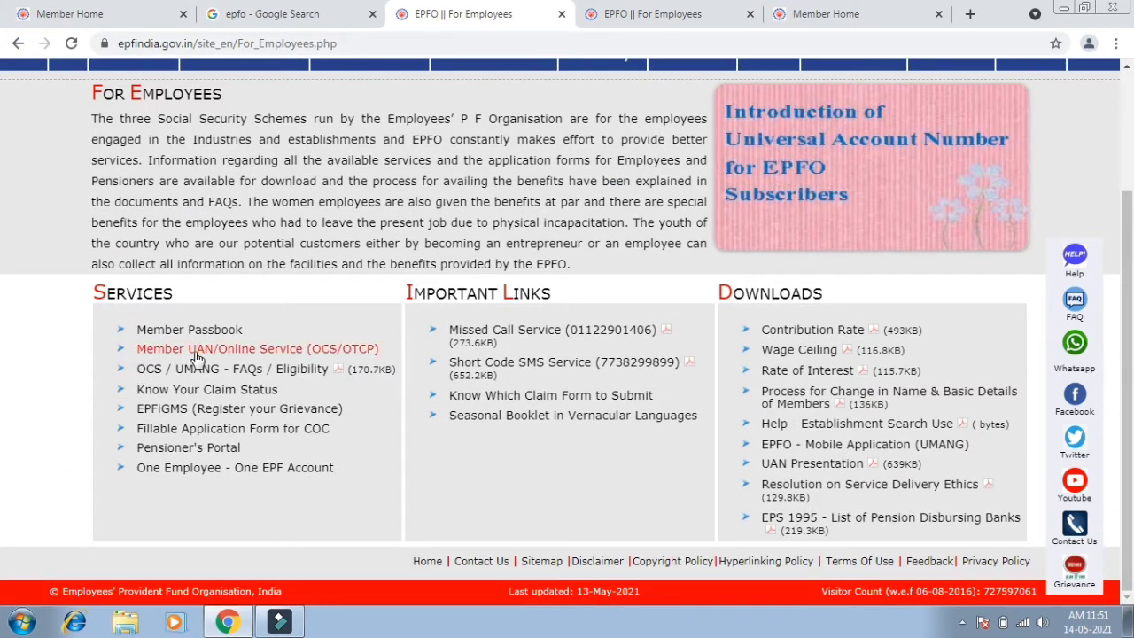
click(233, 353)
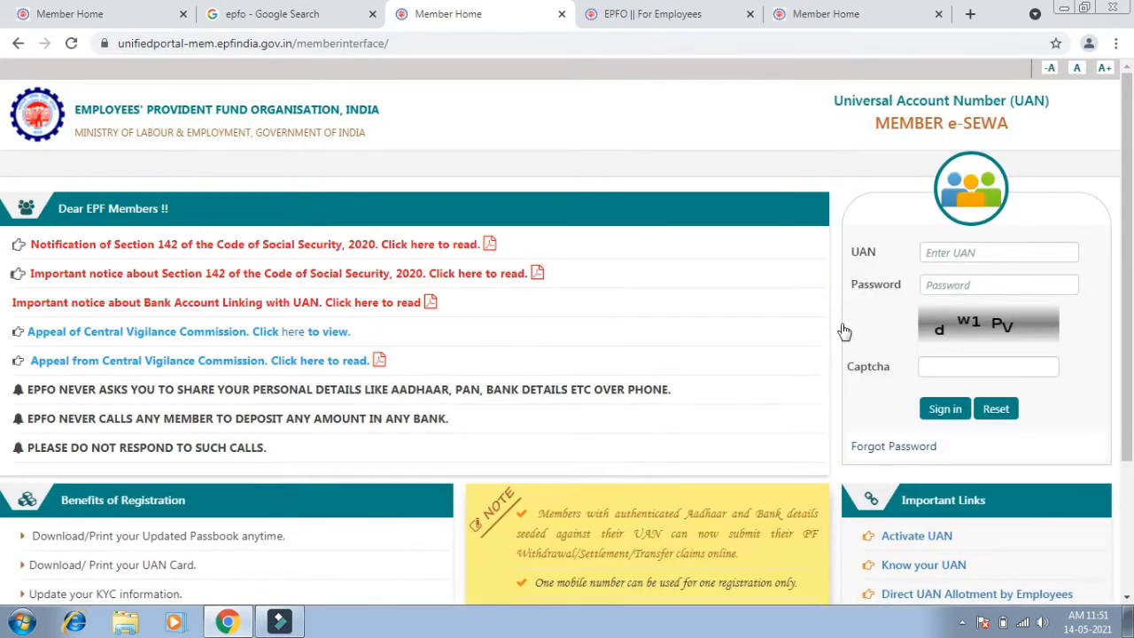
- Enter the UAN, account password and captcha to sign in to the member account
click(966, 255)
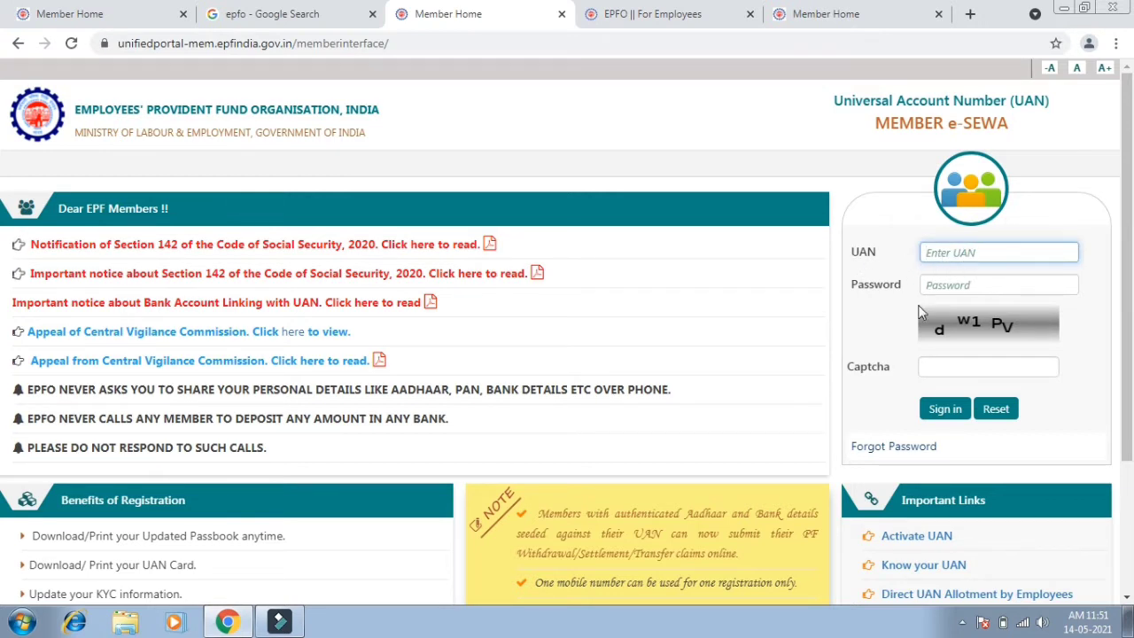
click(938, 282)
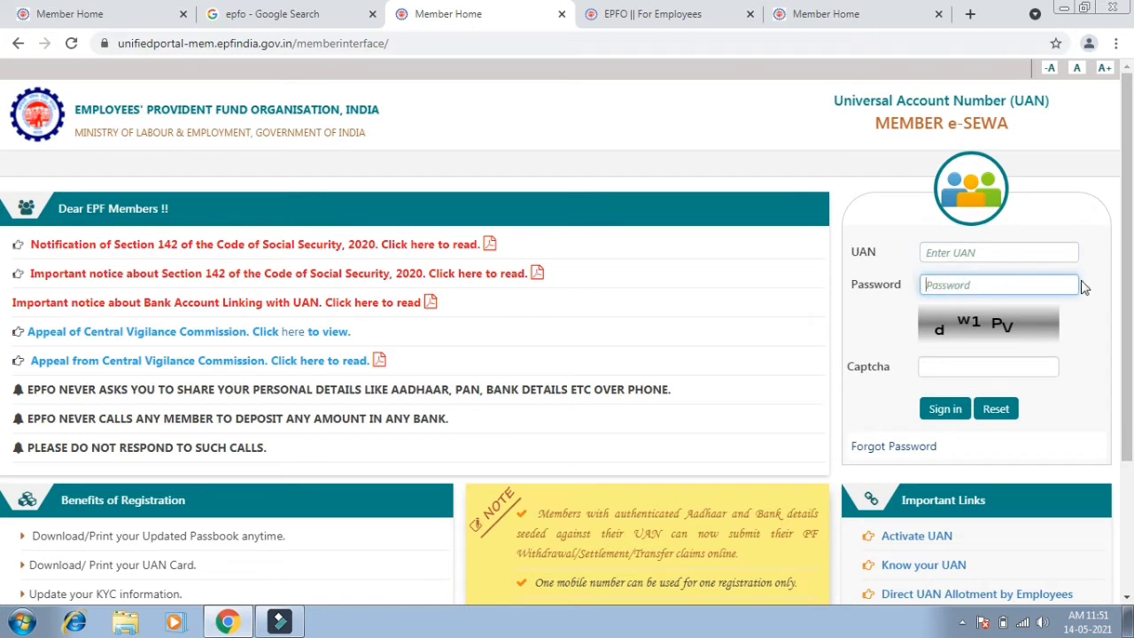
click(936, 366)
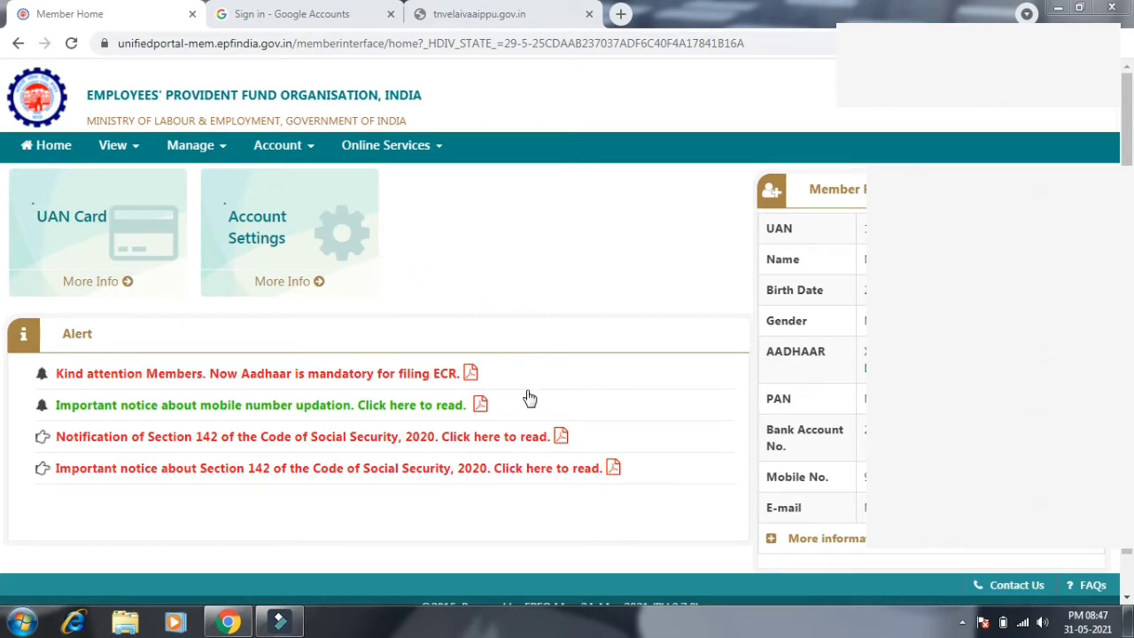
- Open View > Service History and copy the first employment's Member Id
click(124, 150)
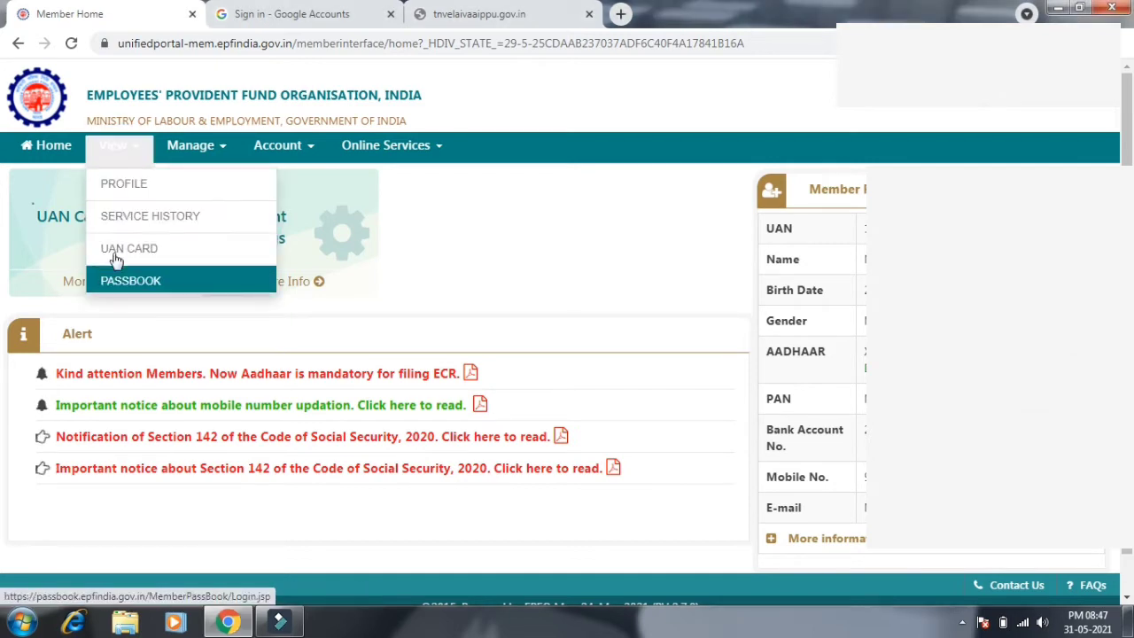
click(129, 216)
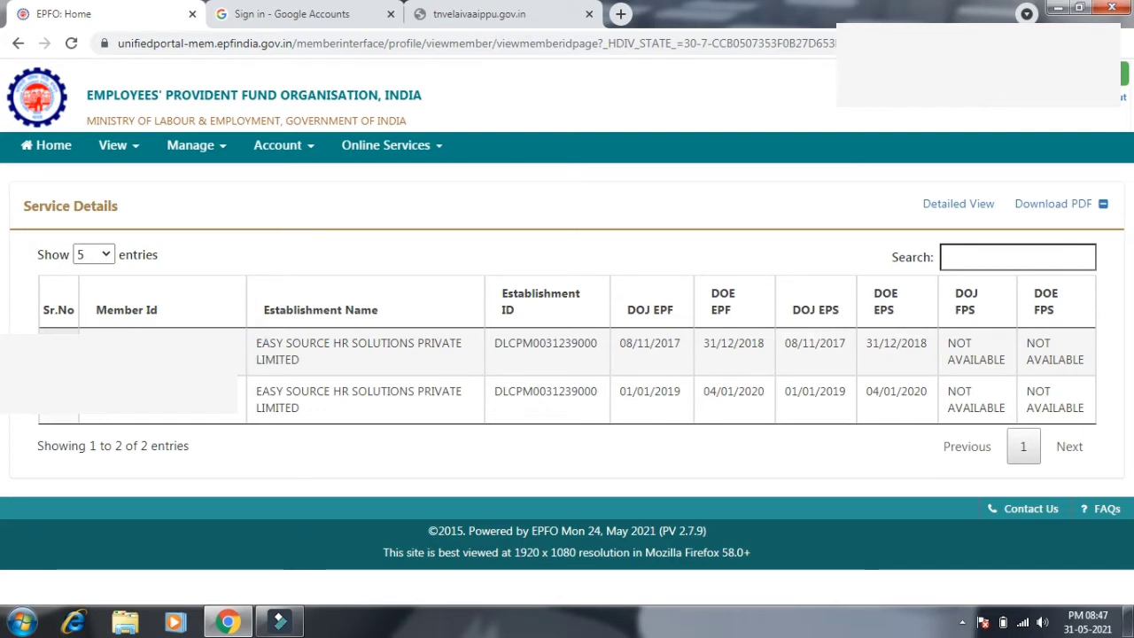
right_click(111, 346)
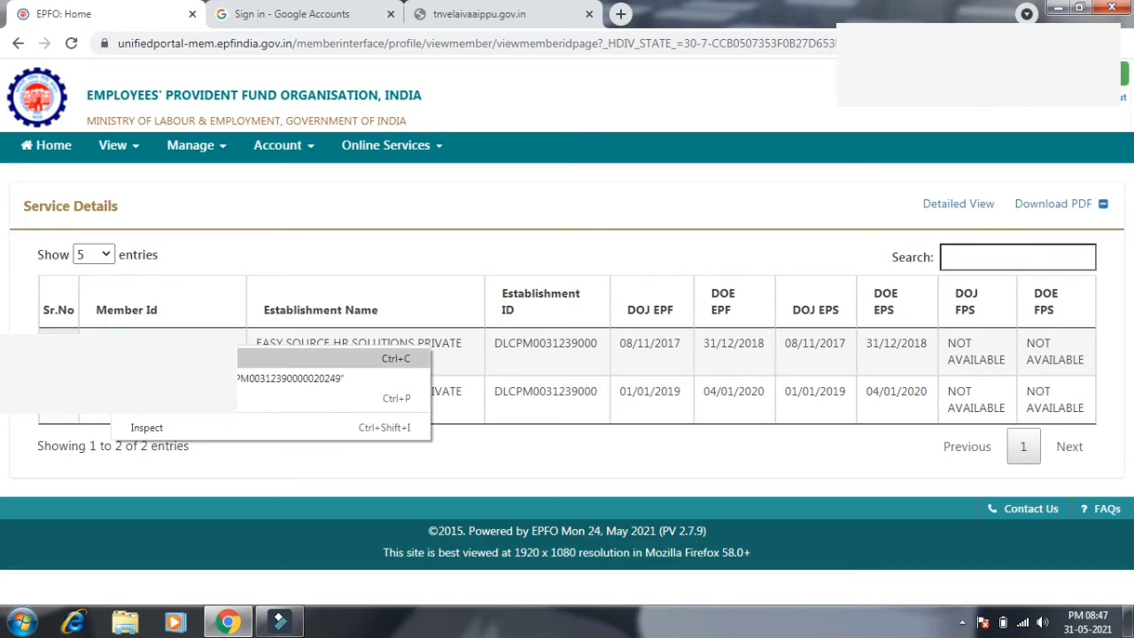
click(265, 358)
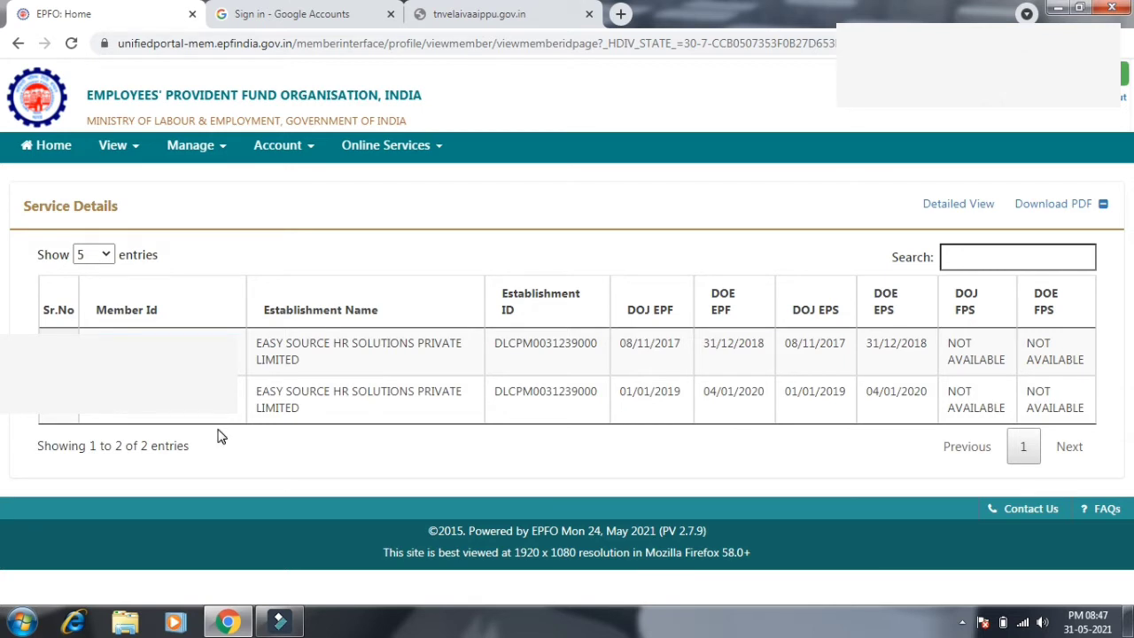
- Return Home, dismiss the e-Nomination alert and open One Member - One EPF Account (Transfer Request)
click(52, 145)
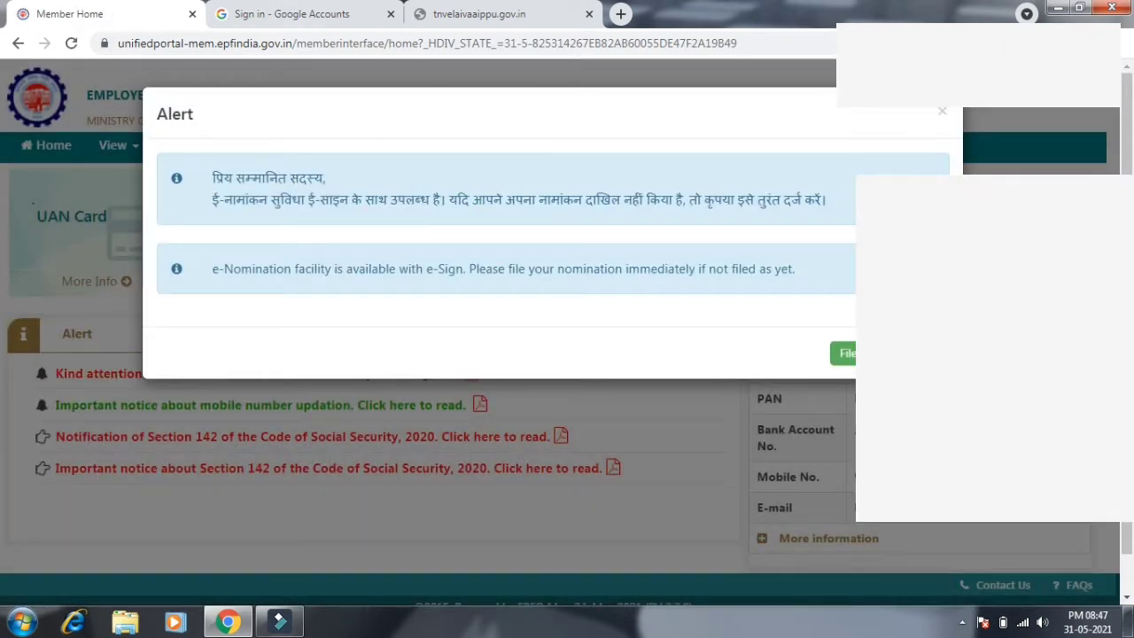
key(Escape)
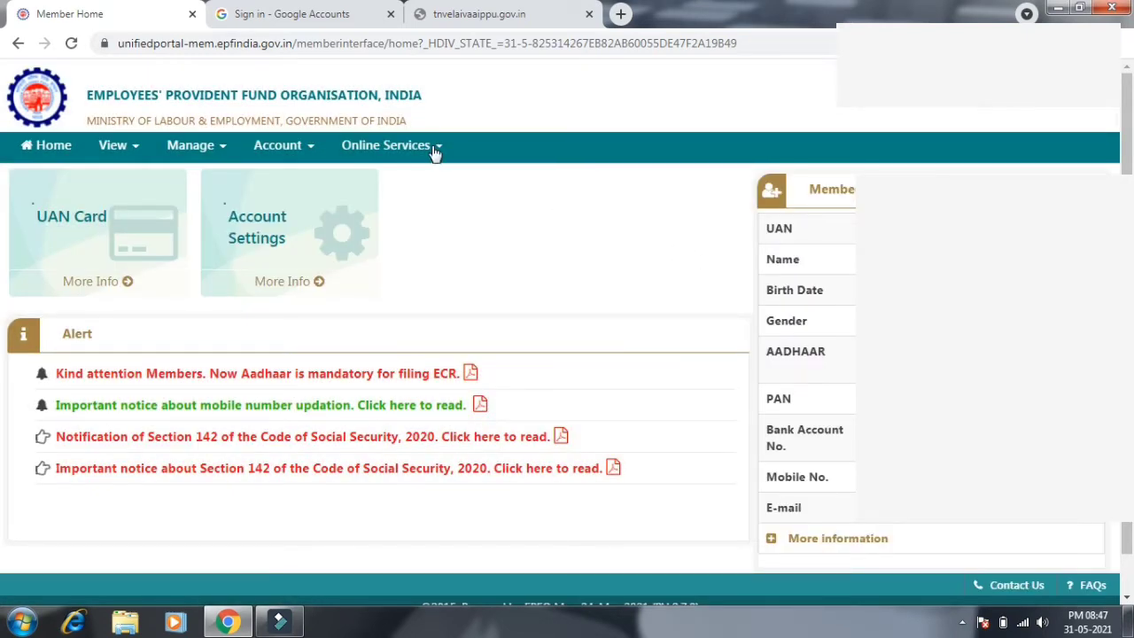
click(434, 152)
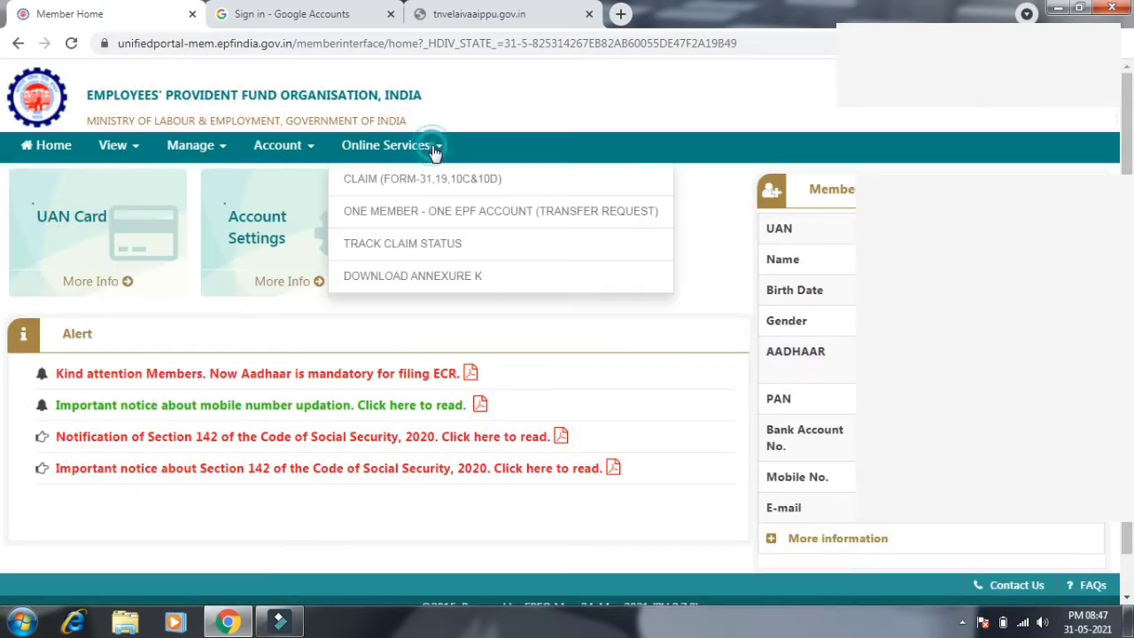
click(423, 227)
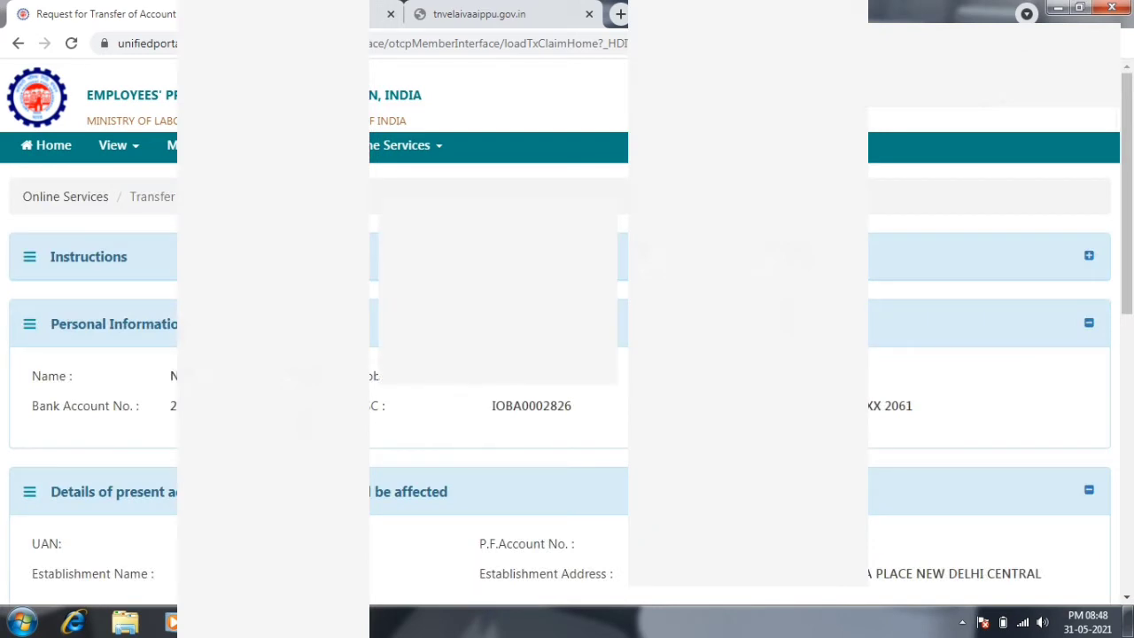
scroll(567, 354, down, 2)
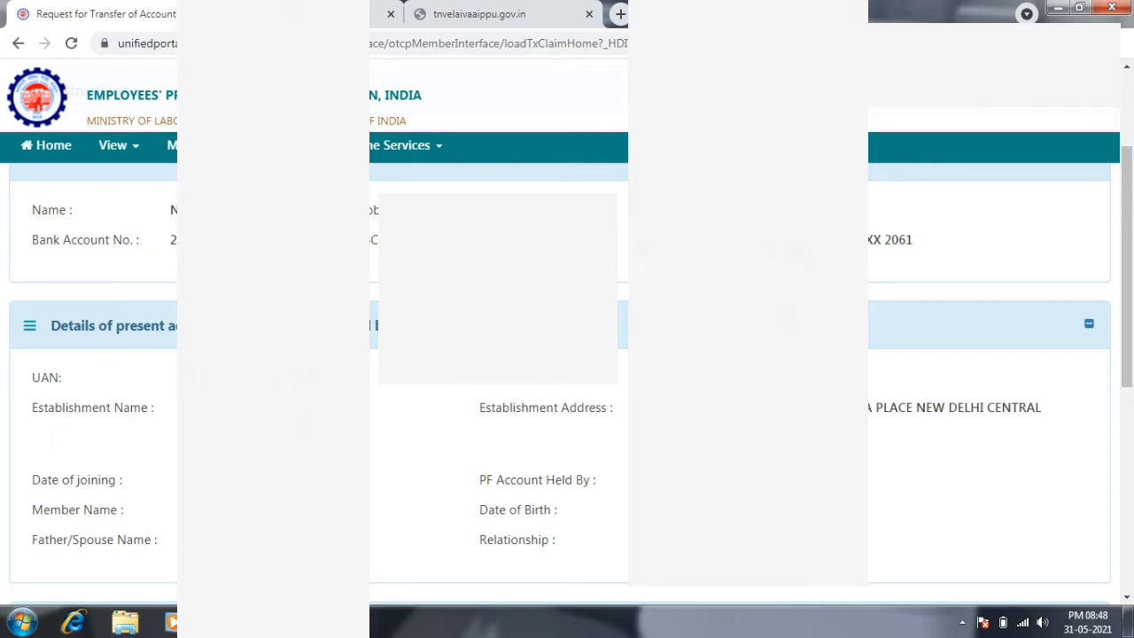
drag(512, 377, 577, 377)
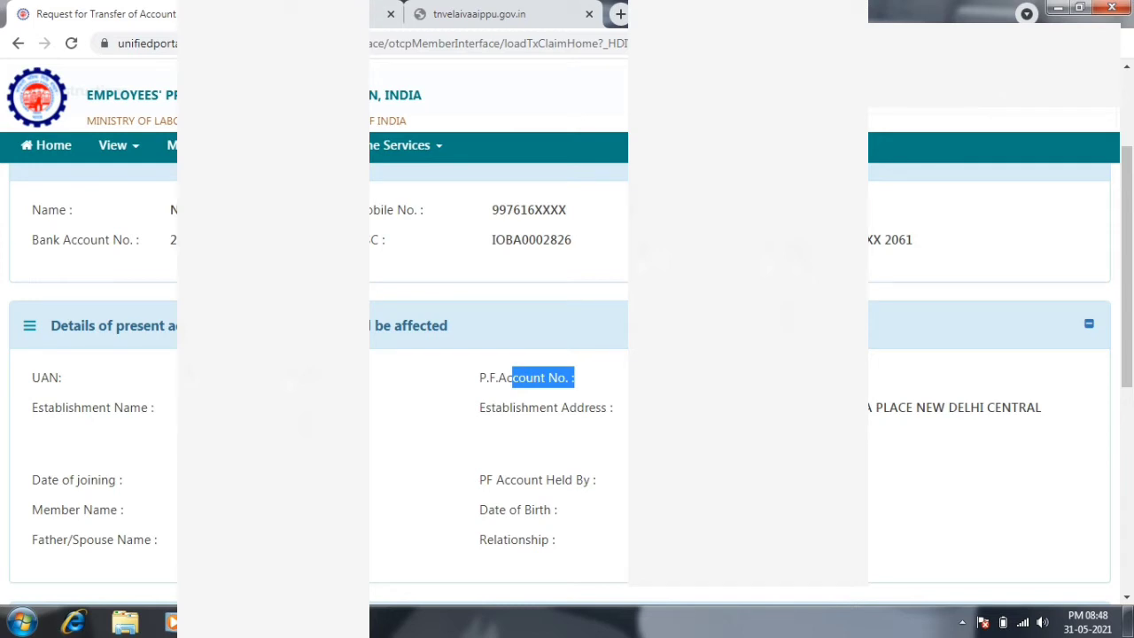
scroll(815, 378, down, 5)
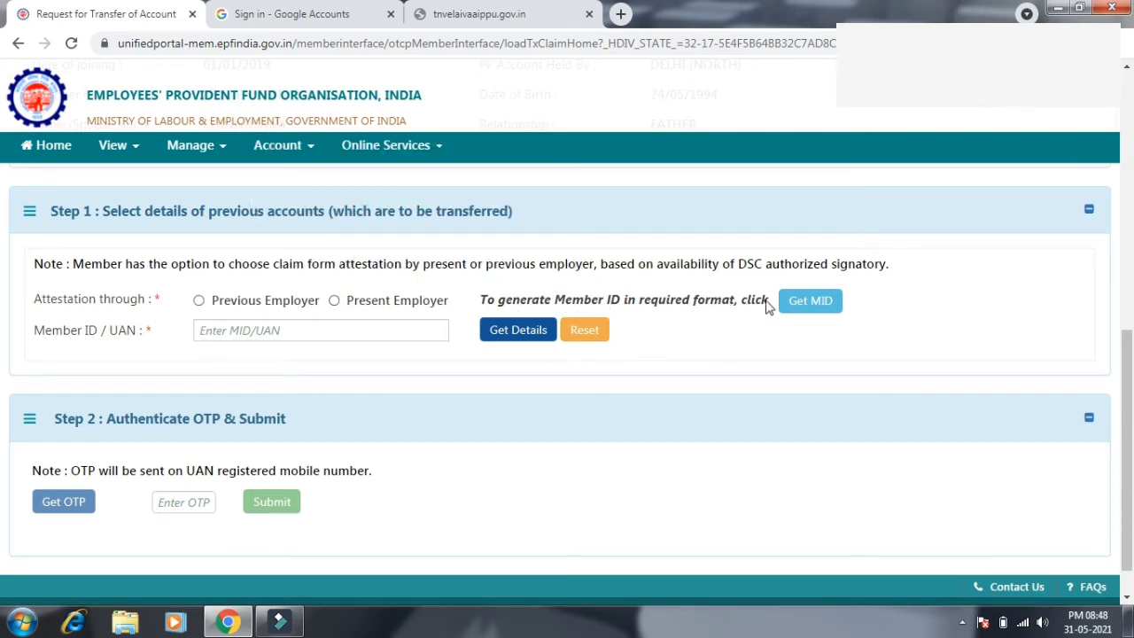
- Choose Previous Employer attestation, enter the previous Member ID (DLC…) and fetch its account details
click(802, 300)
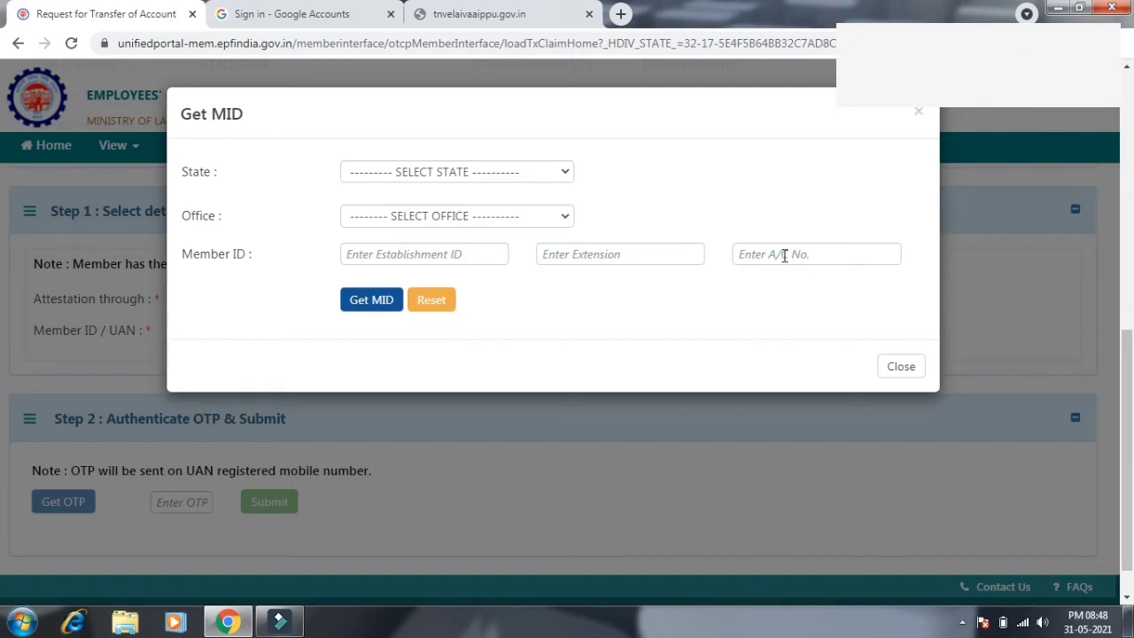
click(897, 369)
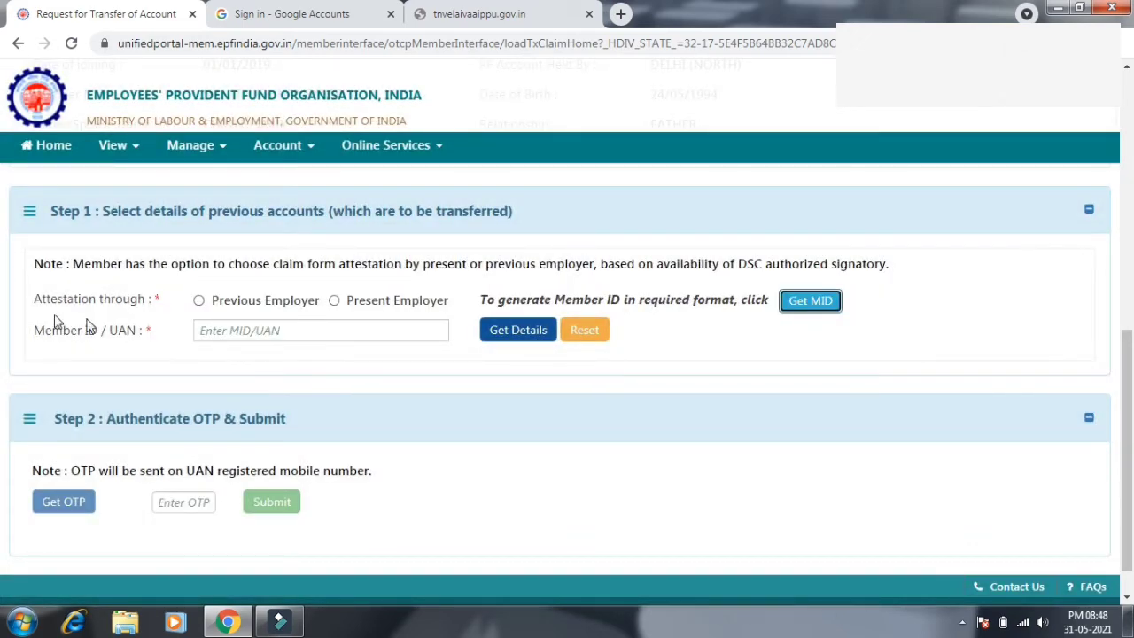
click(200, 301)
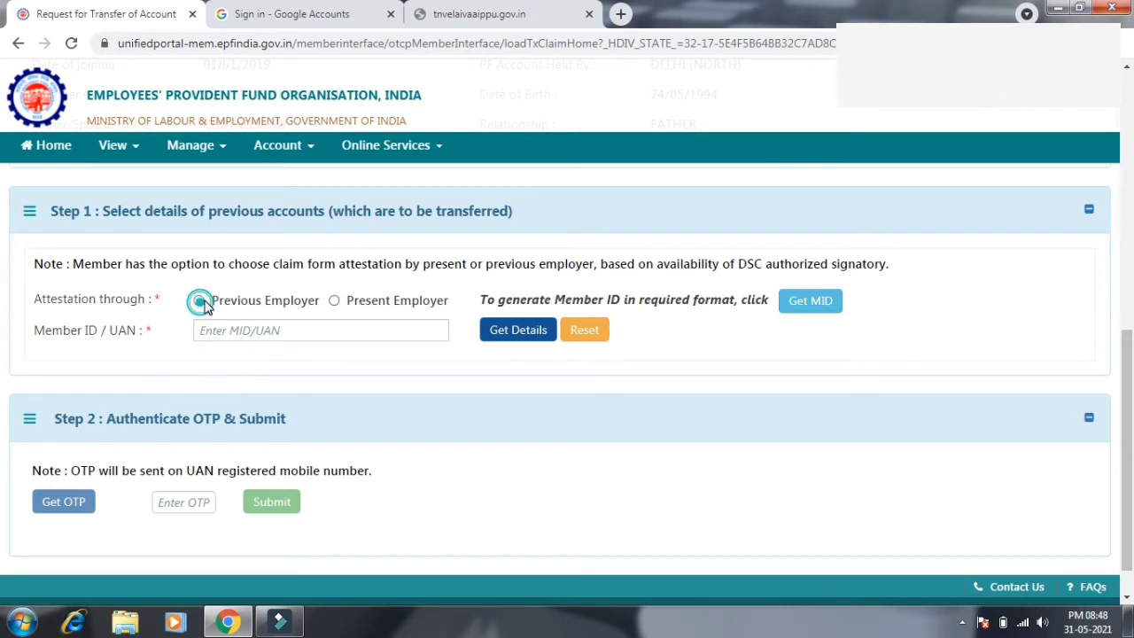
click(227, 333)
right_click(226, 332)
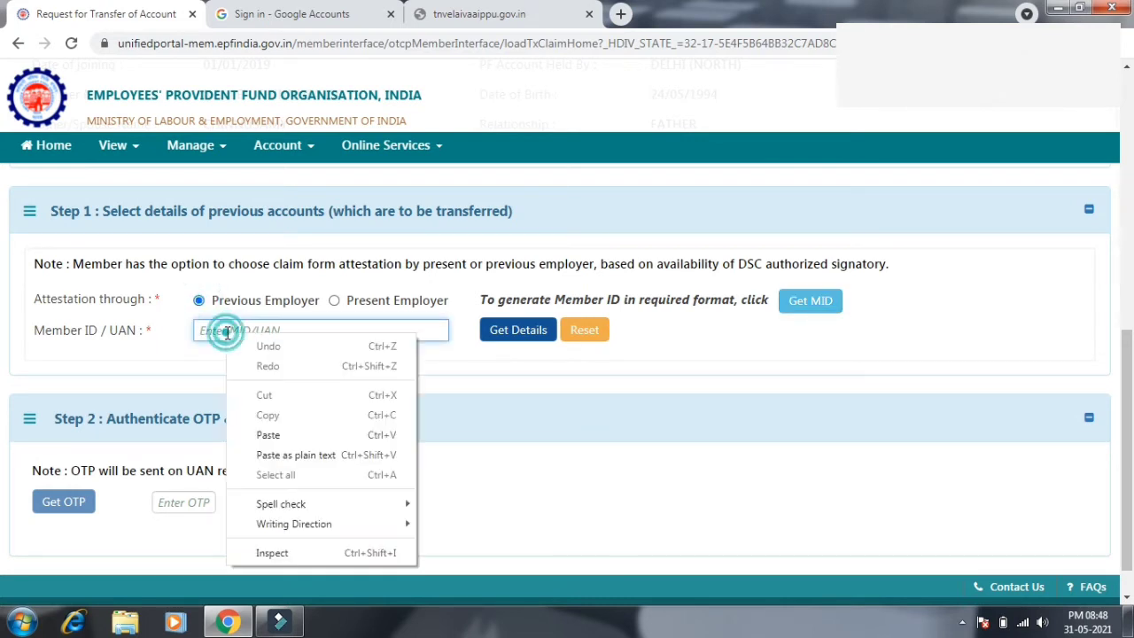
click(261, 434)
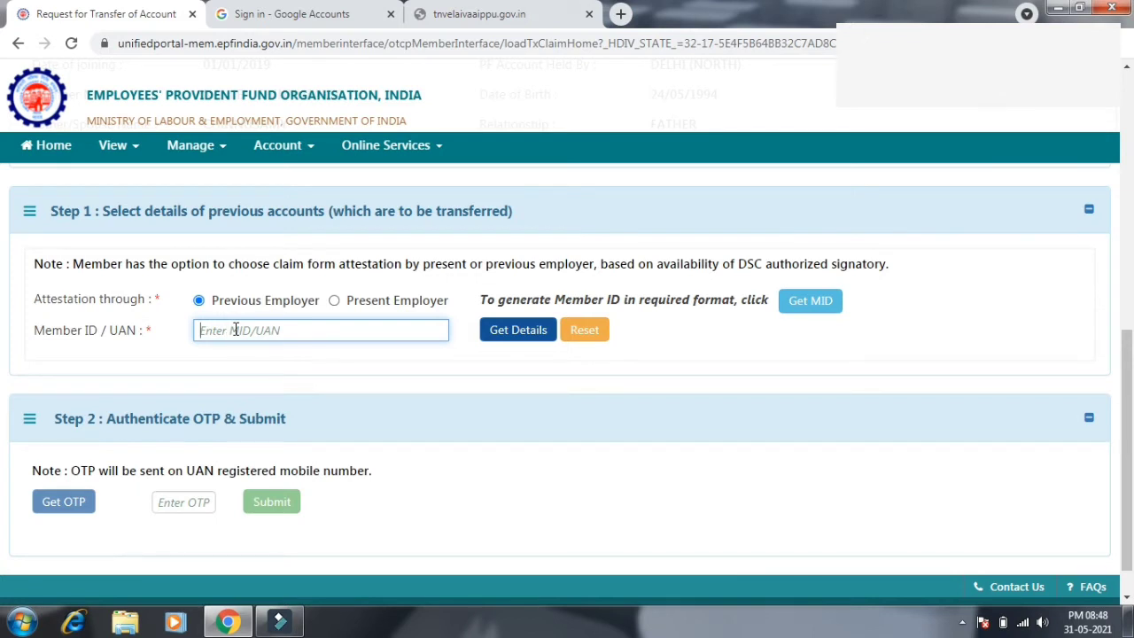
text(DLC)
click(286, 352)
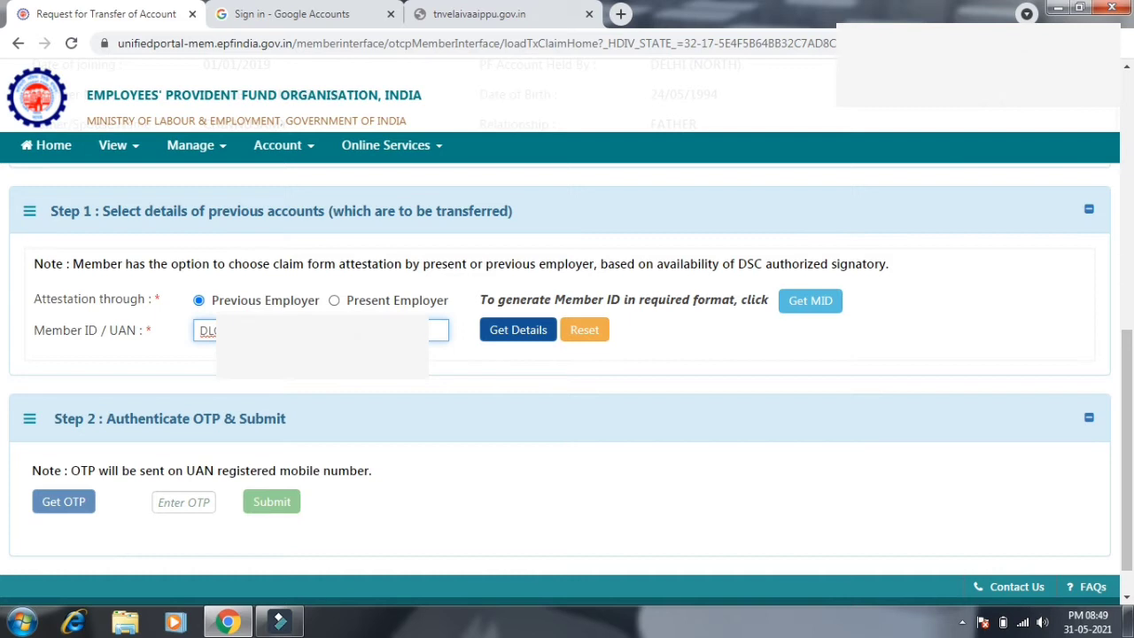
click(519, 329)
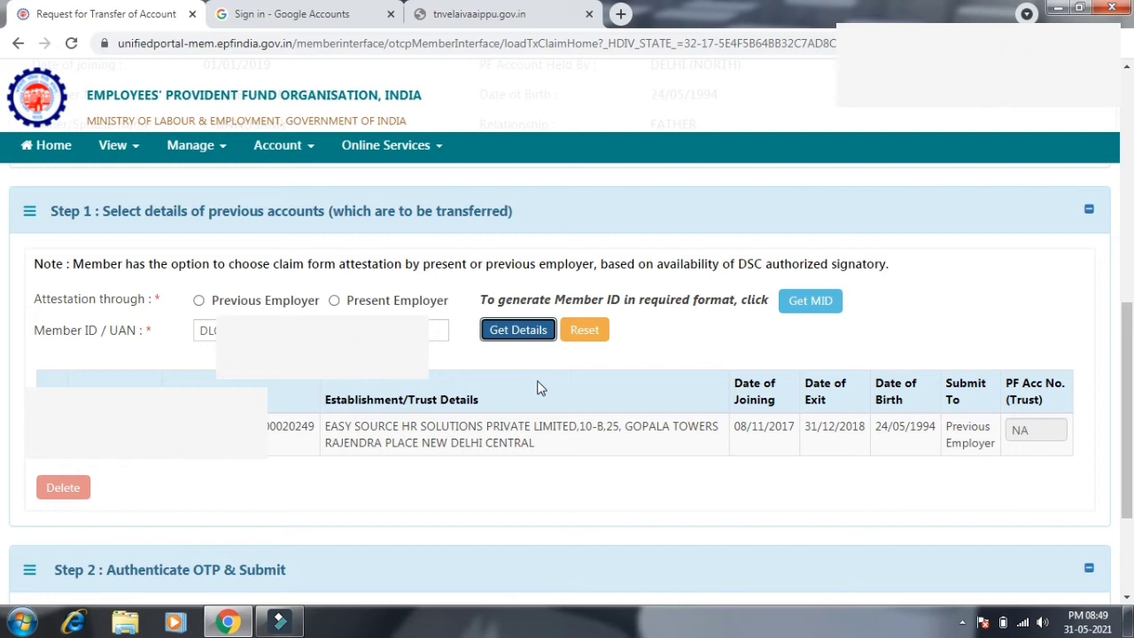
- Dismiss the Windows colour-scheme prompt and check the previous-employment row (08/11/2017–31/12/2018)
scroll(541, 392, down, 1)
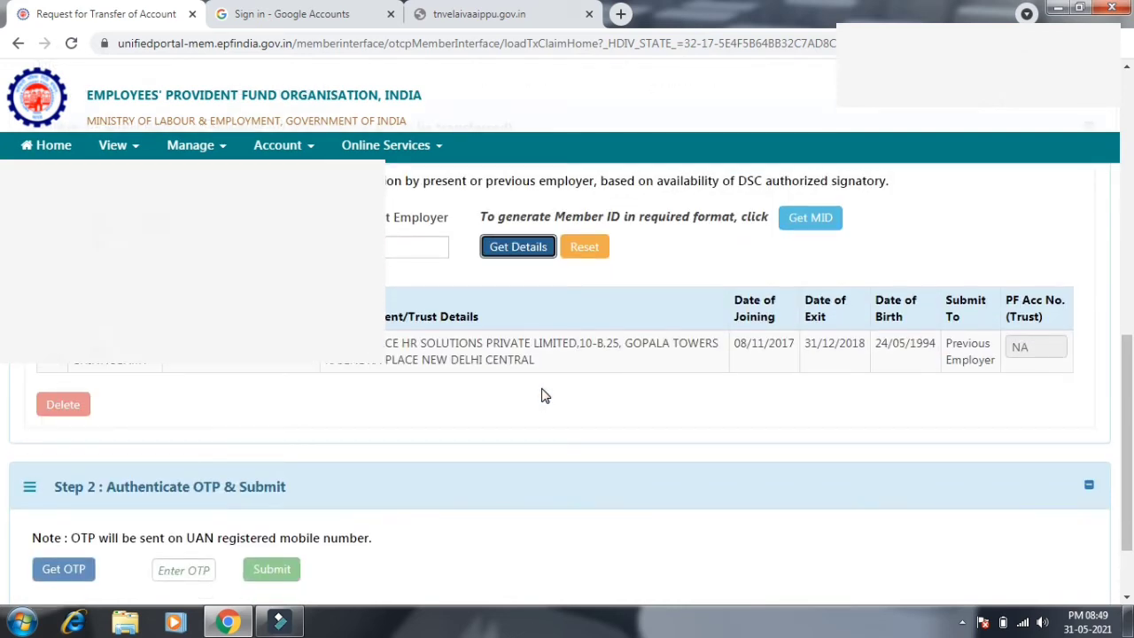
scroll(541, 392, down, 1)
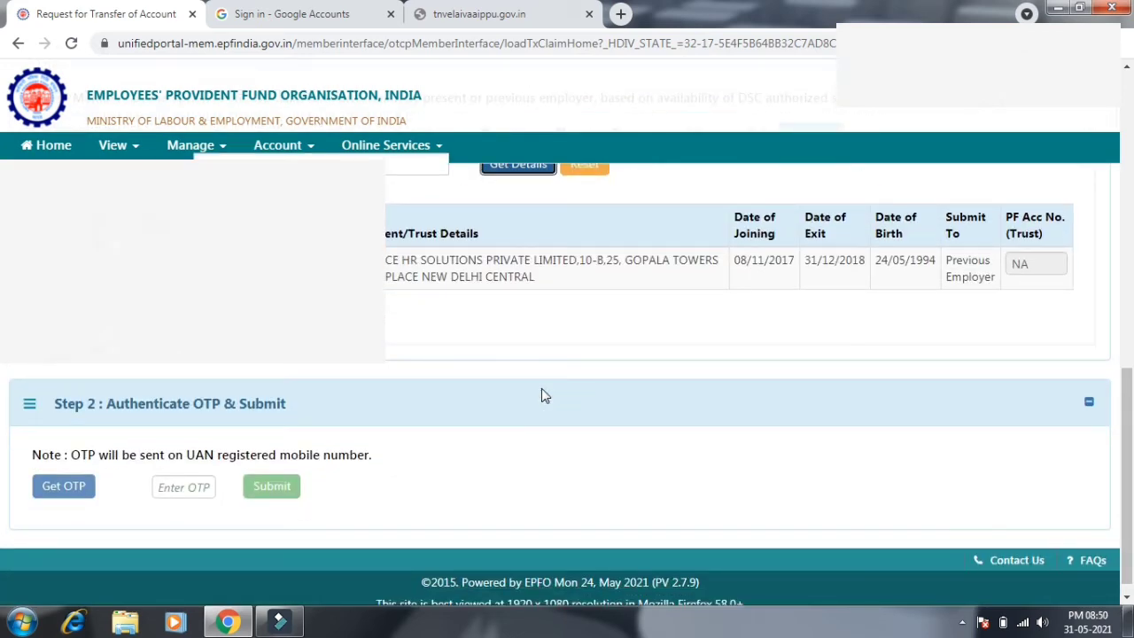
scroll(284, 398, up, 1)
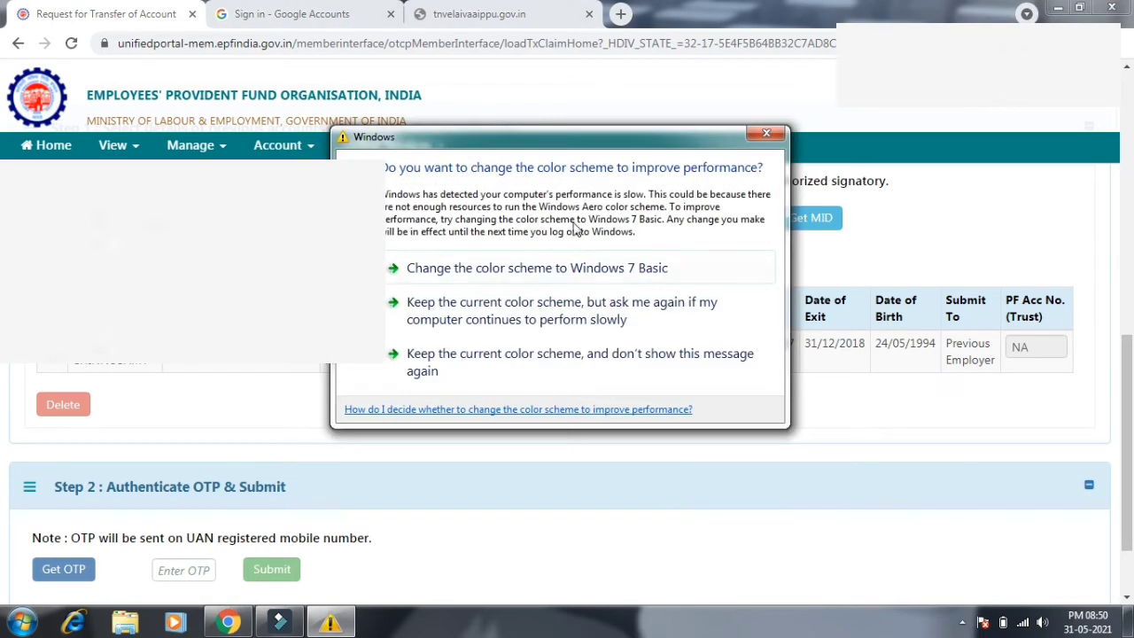
click(766, 135)
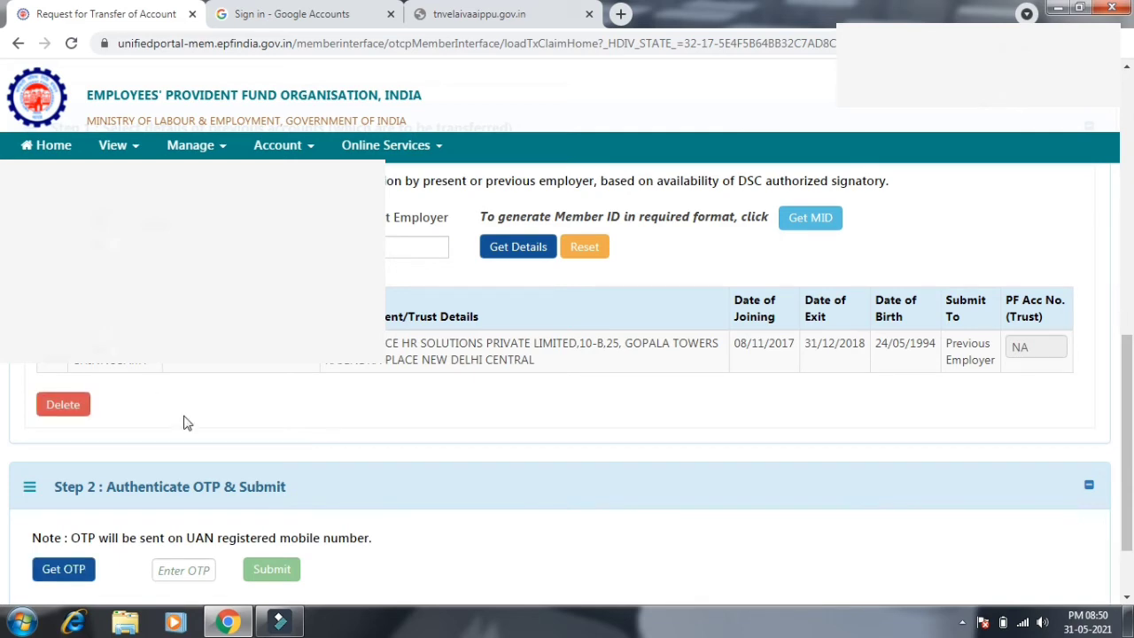
scroll(185, 423, down, 1)
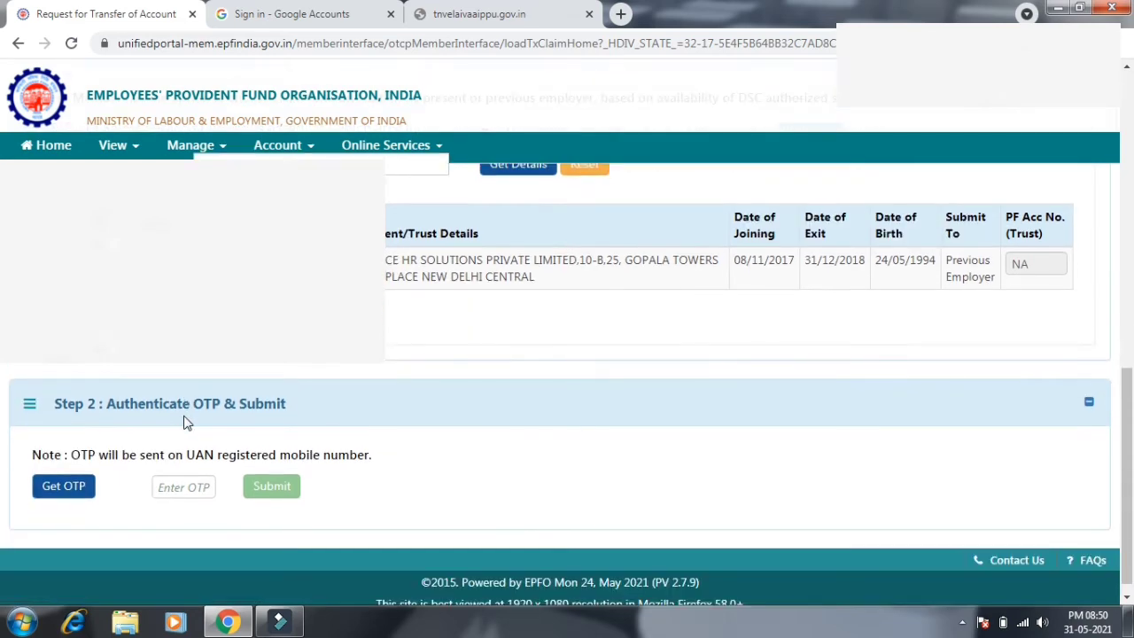
scroll(186, 422, up, 1)
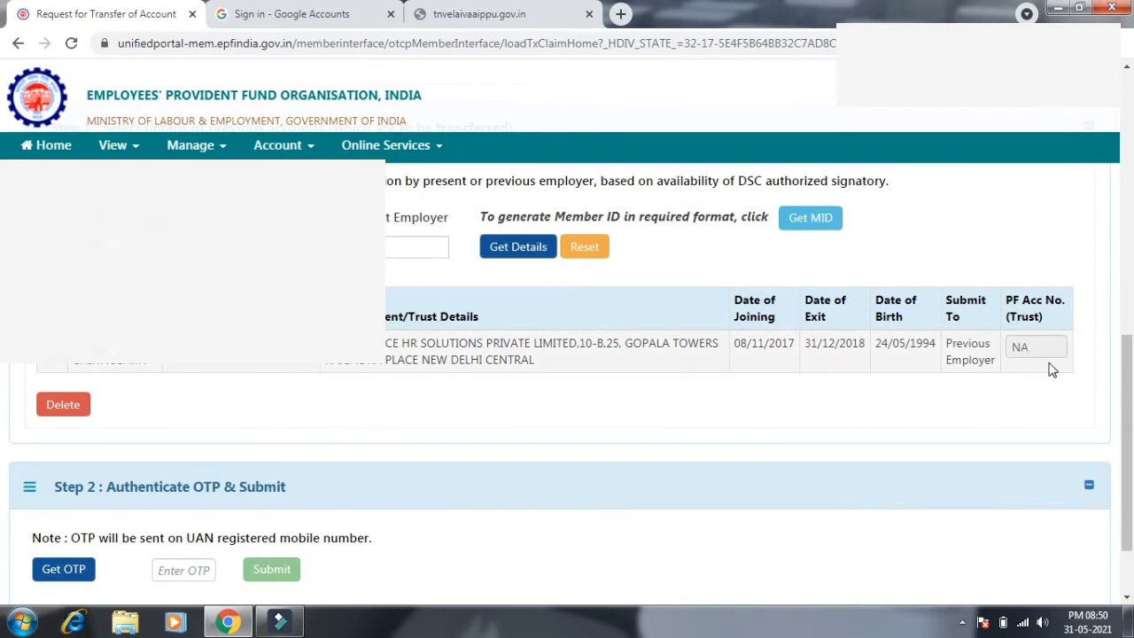
scroll(1051, 370, down, 1)
scroll(913, 389, up, 1)
- Request an OTP, enter the received code and submit the transfer claim
click(64, 569)
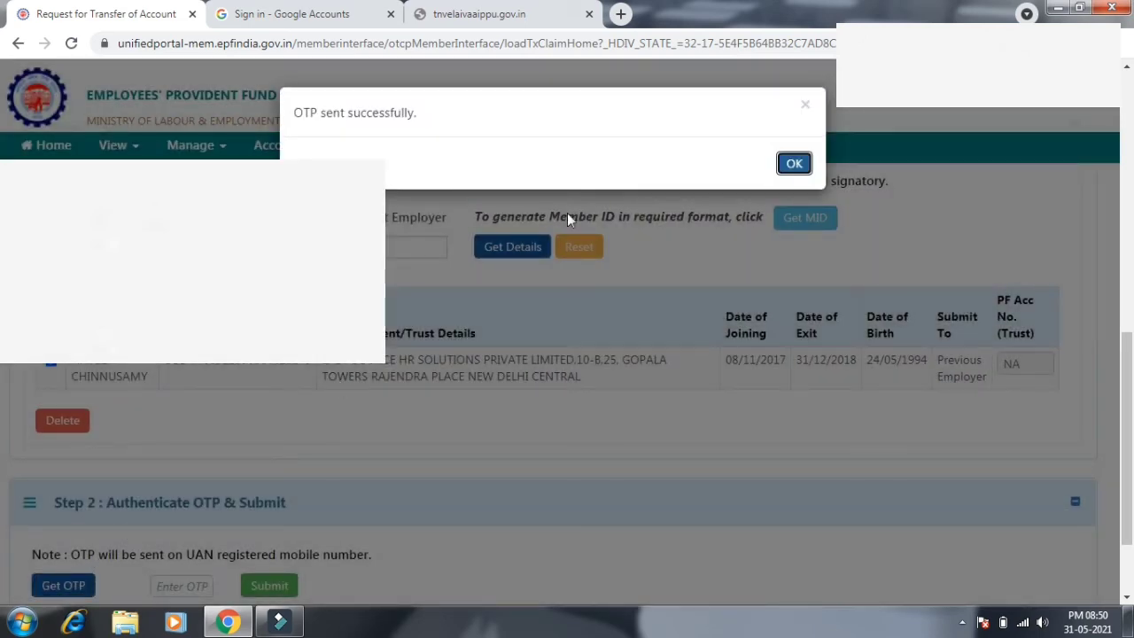
click(792, 166)
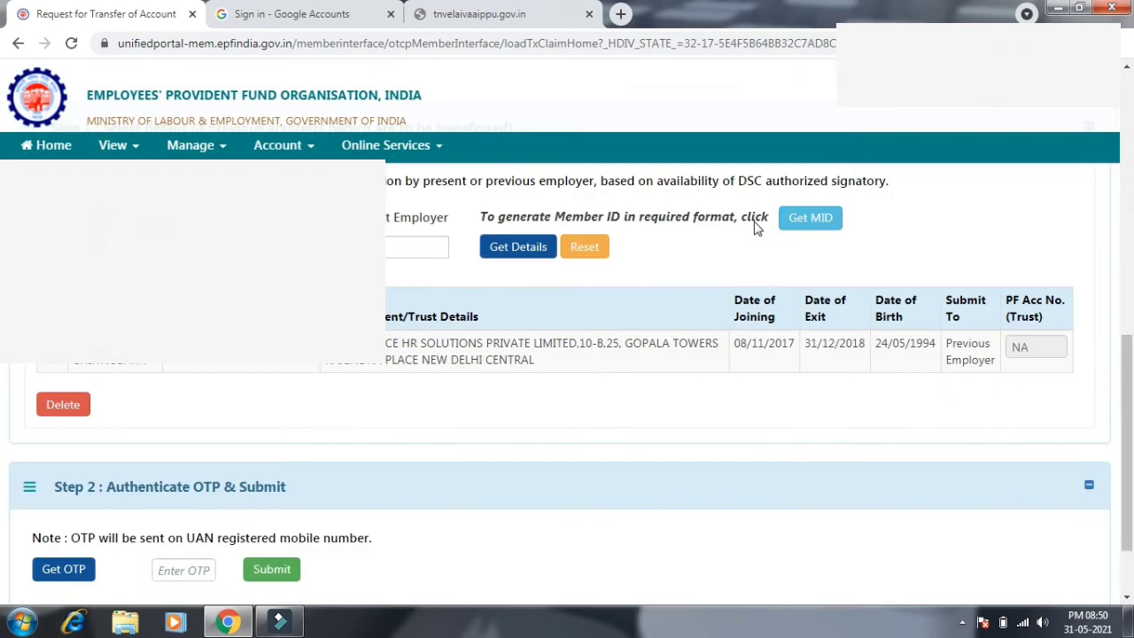
scroll(756, 228, down, 1)
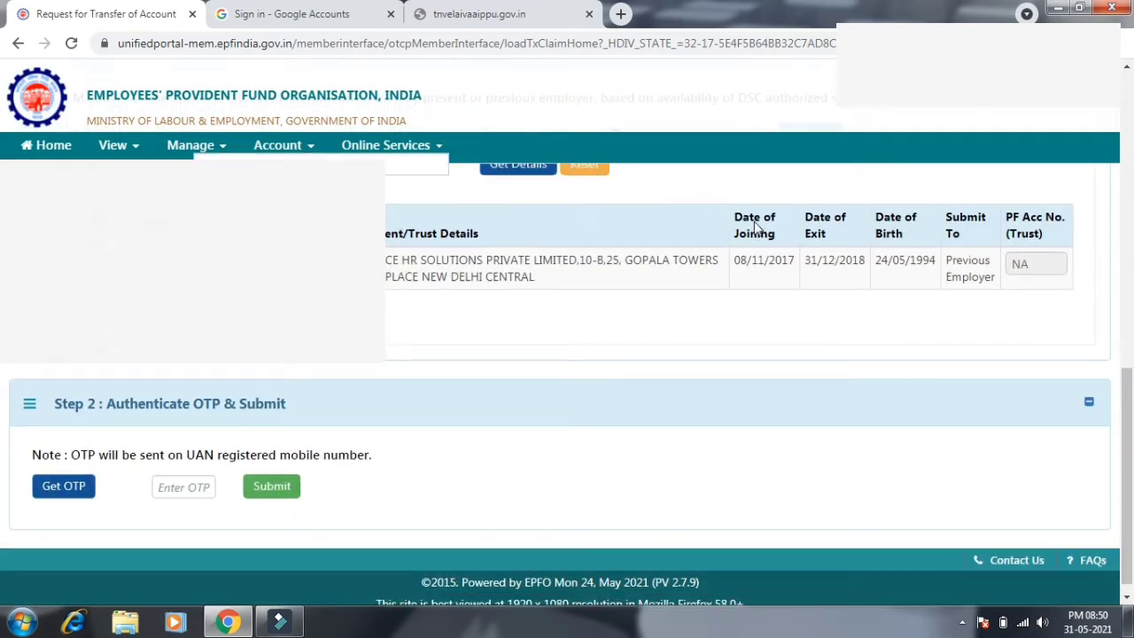
click(189, 486)
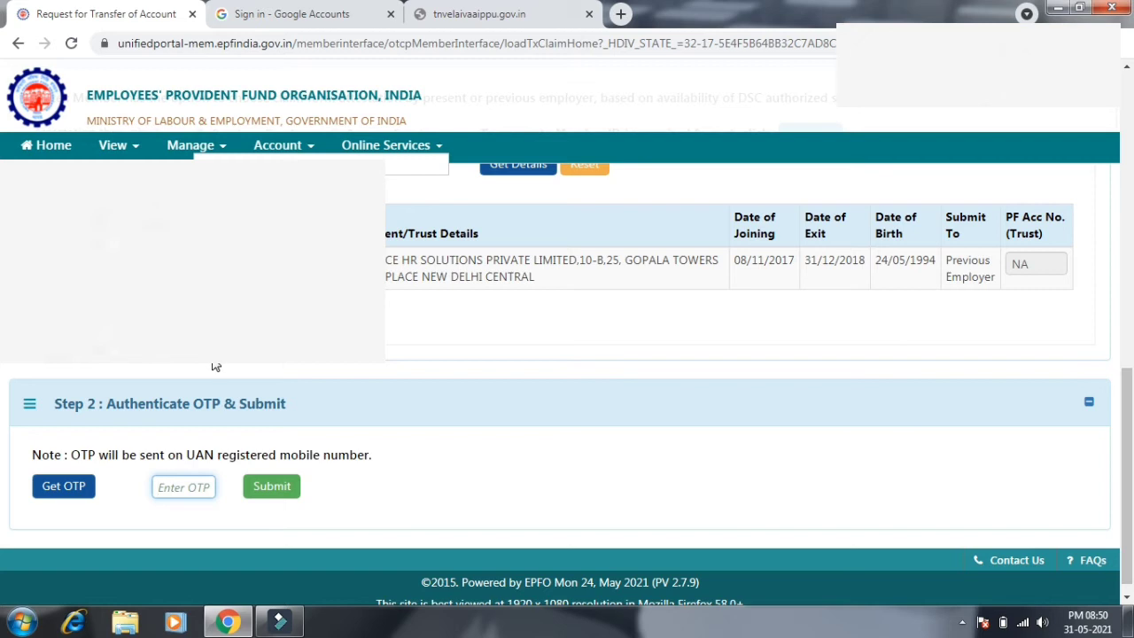
click(263, 502)
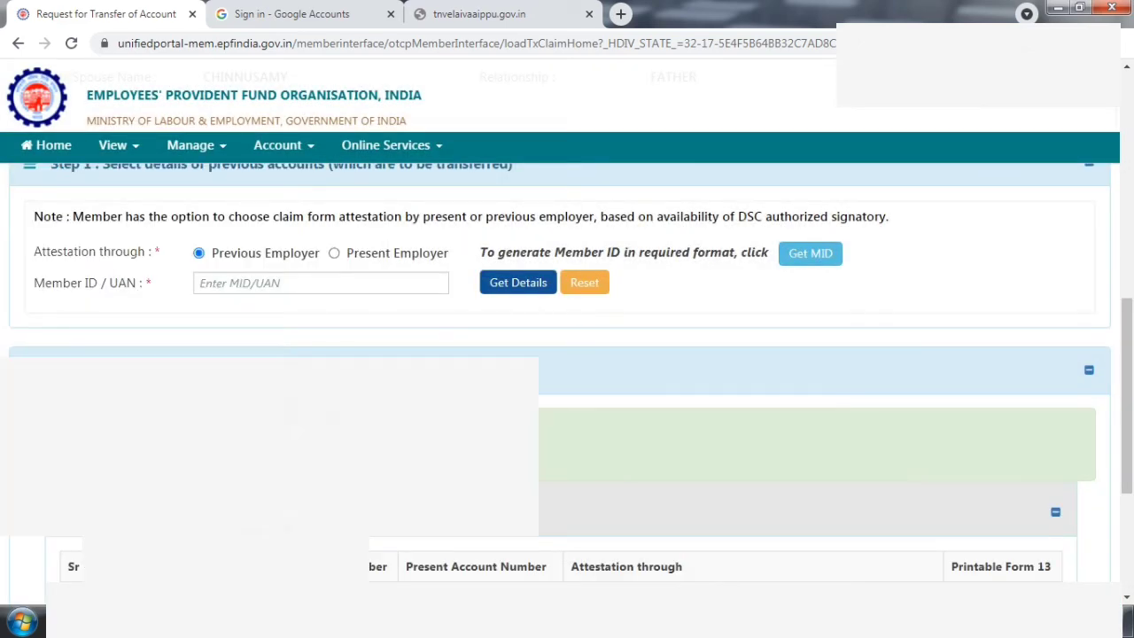
- Open the Printable Form 13 PDF from the Transfer Claim Status table
scroll(298, 505, down, 1)
scroll(567, 355, down, 1)
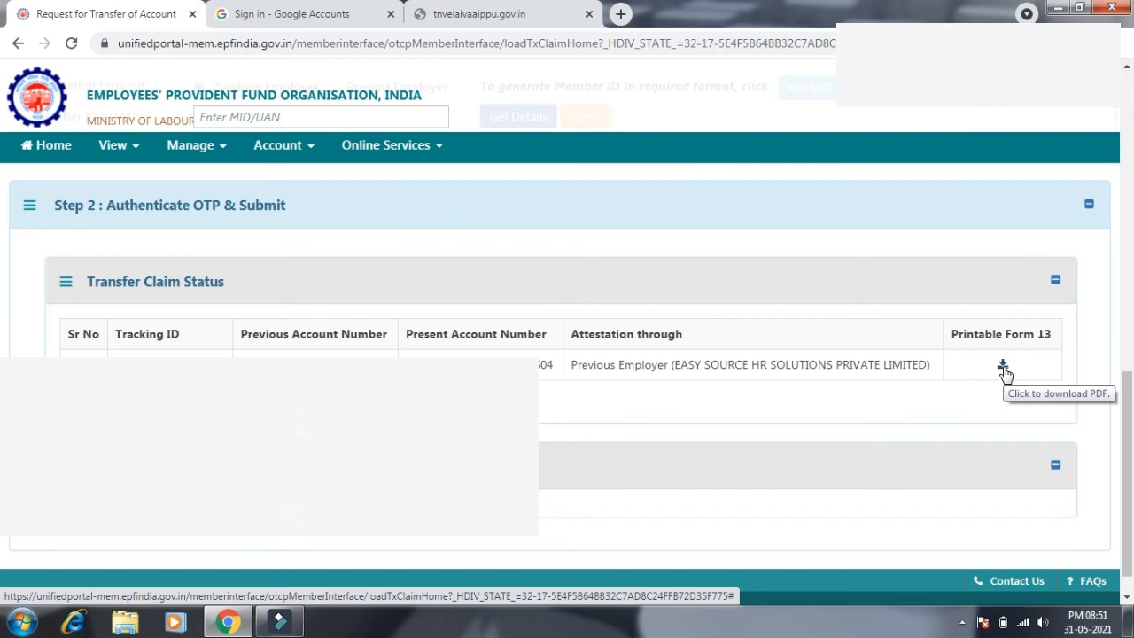
click(1004, 367)
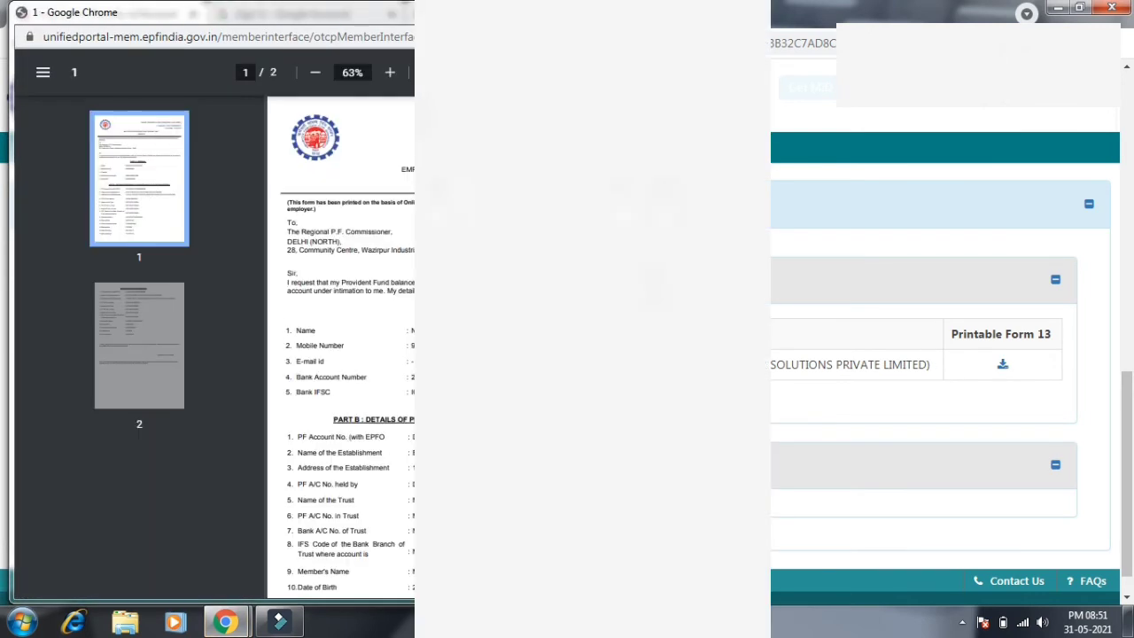
- Scroll through both pages of the Form 13 PDF down to the certification and note
scroll(406, 284, down, 2)
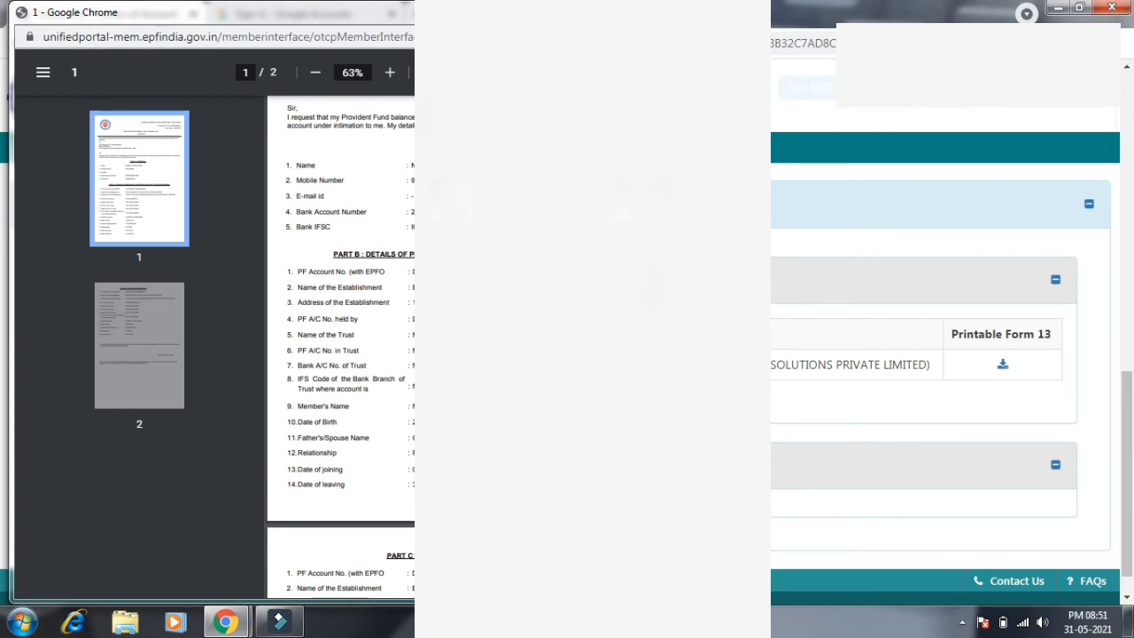
scroll(340, 345, down, 3)
scroll(340, 345, down, 4)
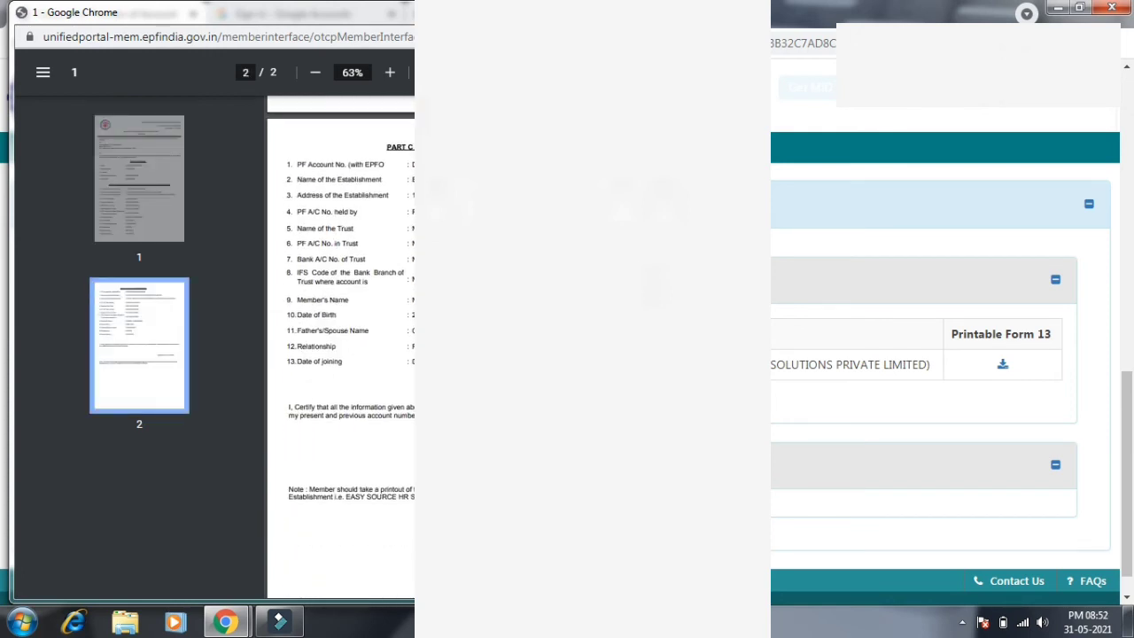
scroll(341, 345, down, 1)
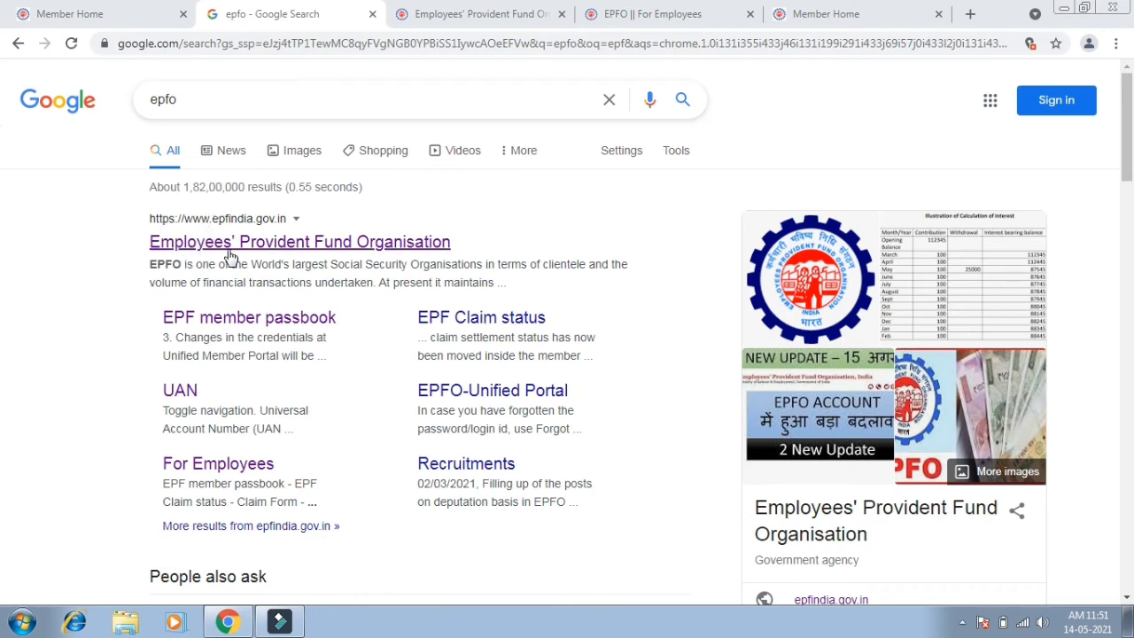
- Open the EPFO site from search results, then Services > For Employees > Member UAN/Online Service (OCS/OTCP)
click(435, 18)
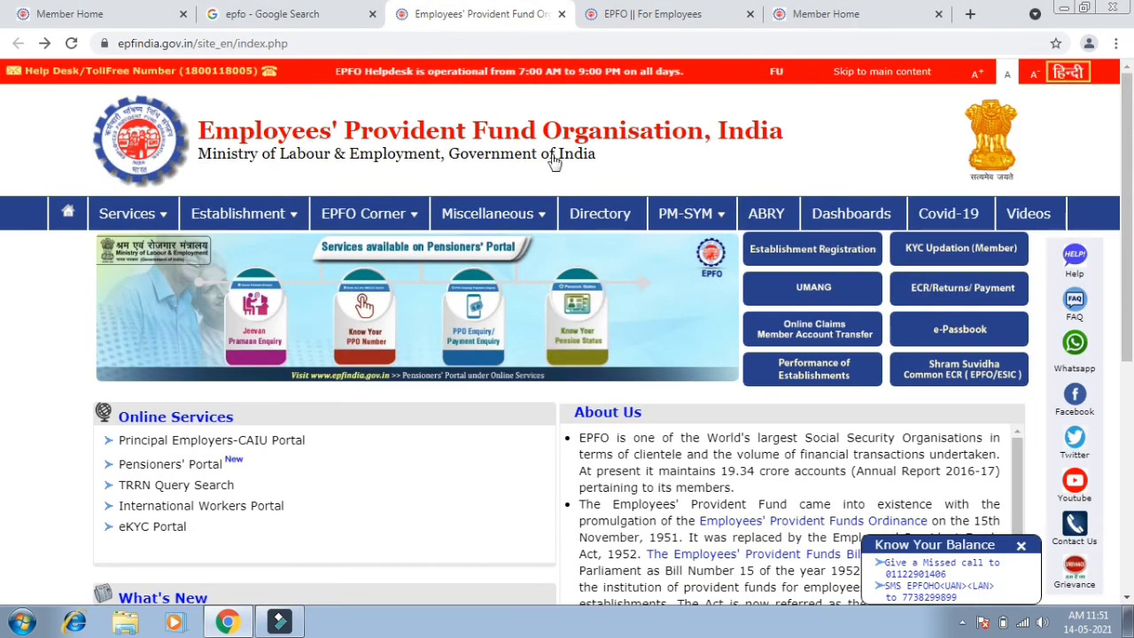
scroll(519, 367, down, 3)
scroll(536, 342, up, 3)
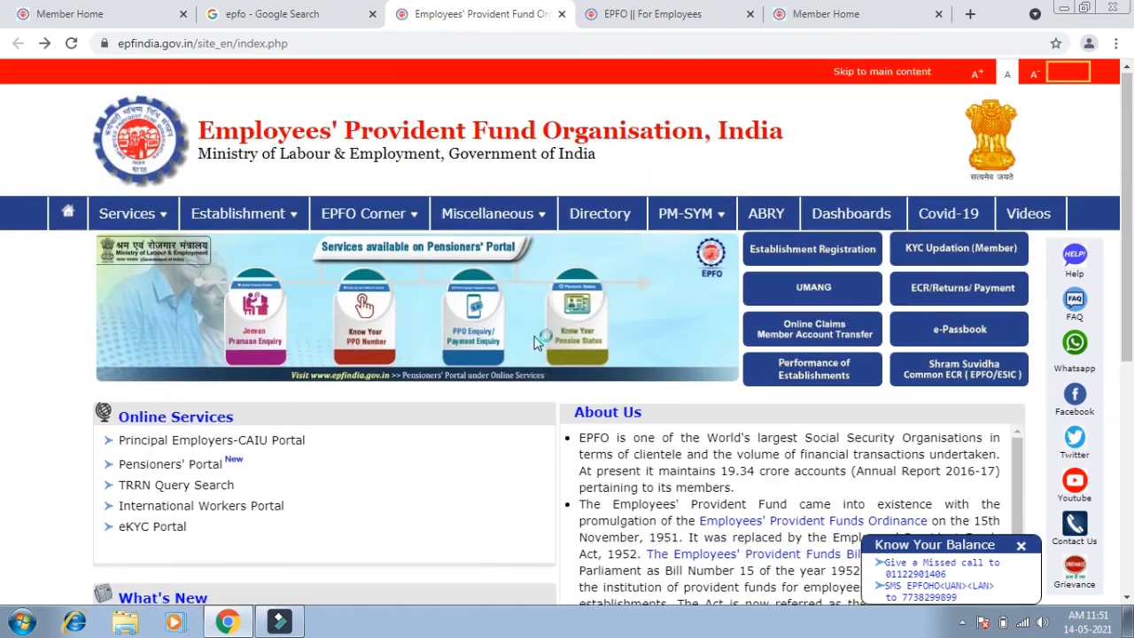
mouse_move(126, 213)
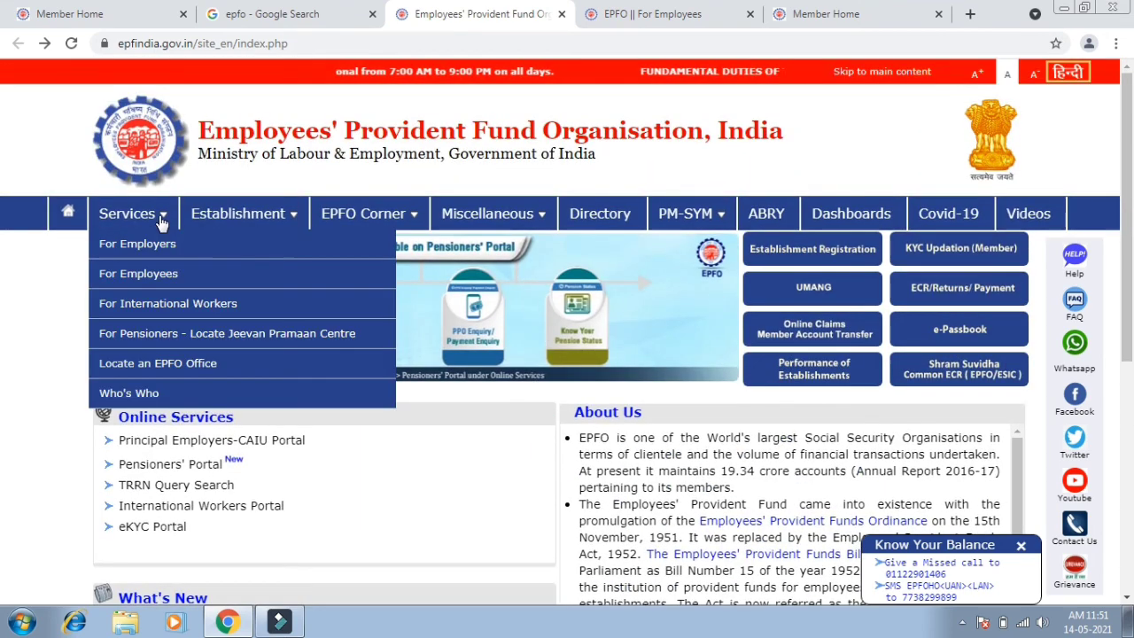
click(149, 280)
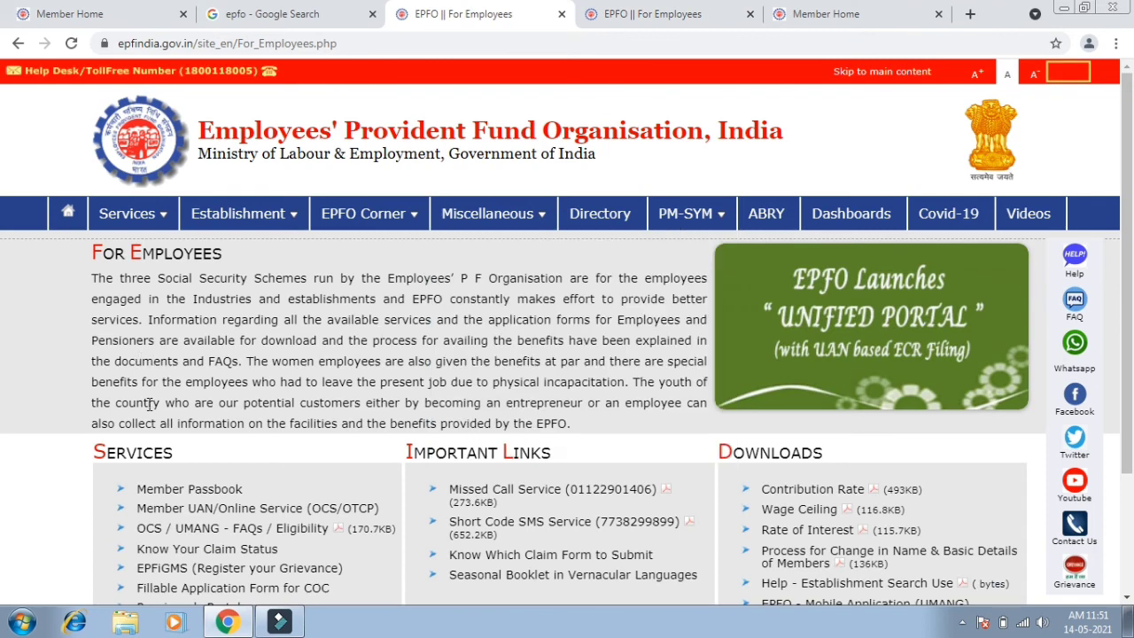
scroll(84, 469, down, 3)
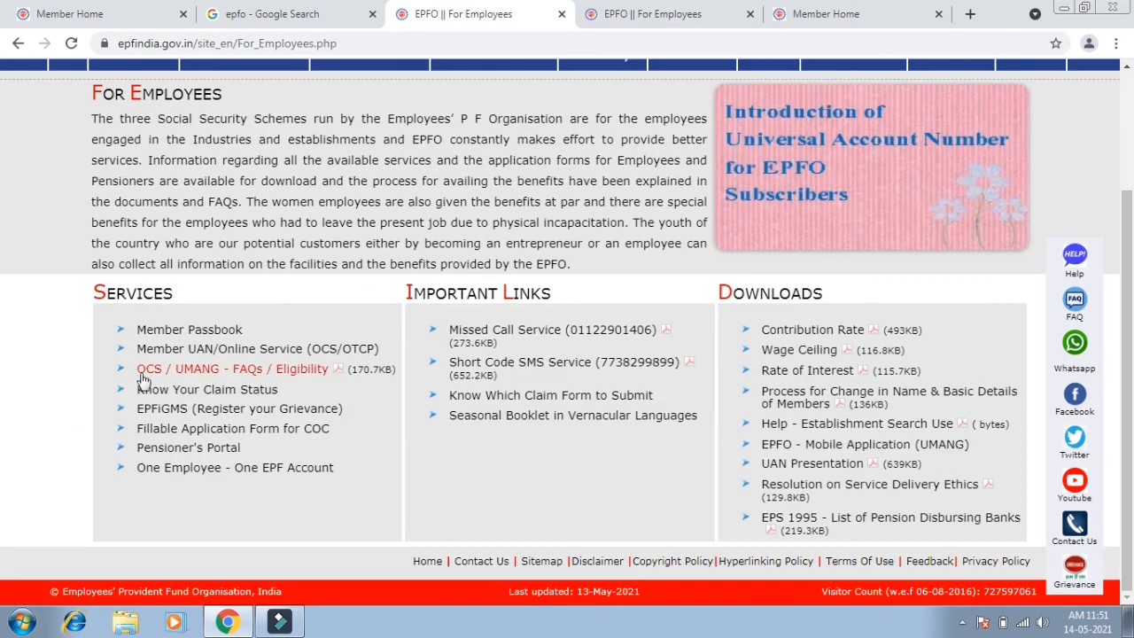
click(230, 351)
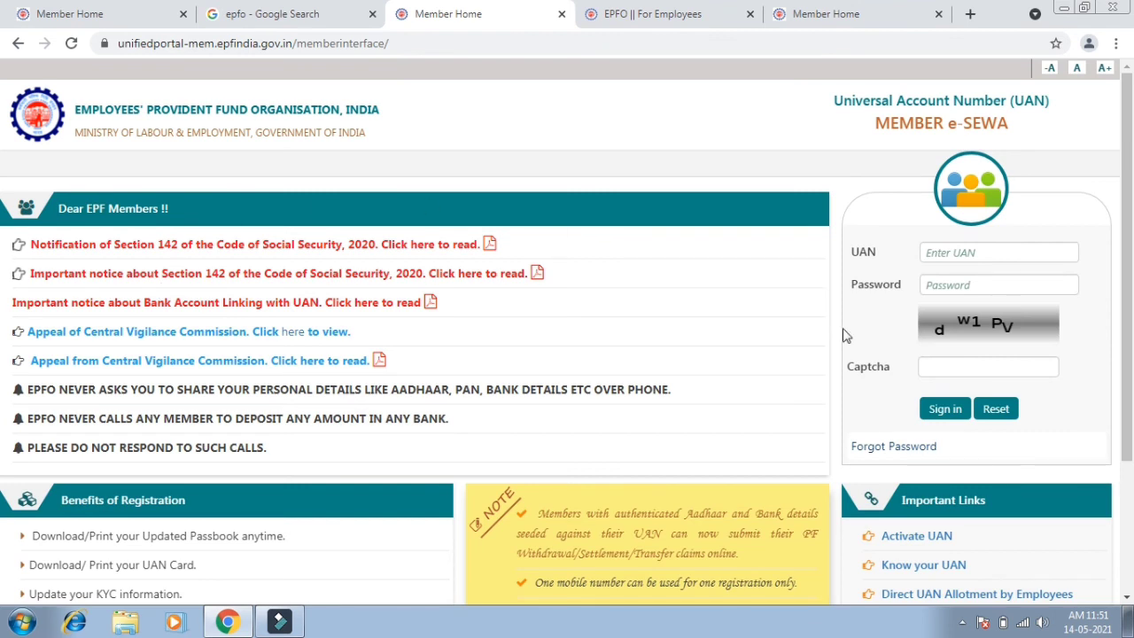
click(977, 251)
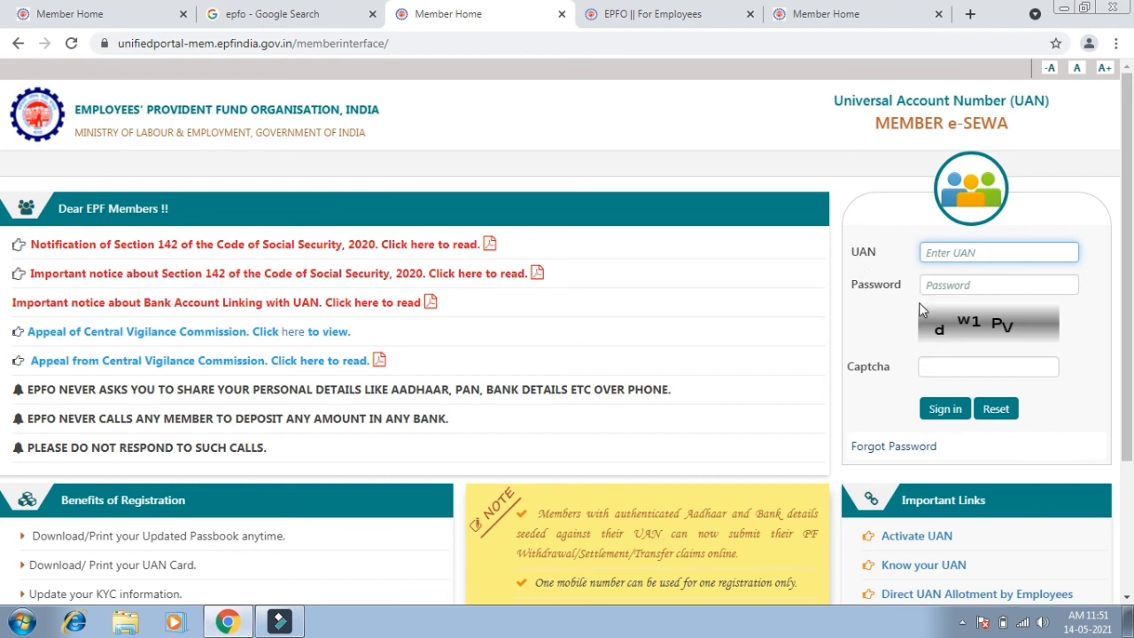
click(939, 283)
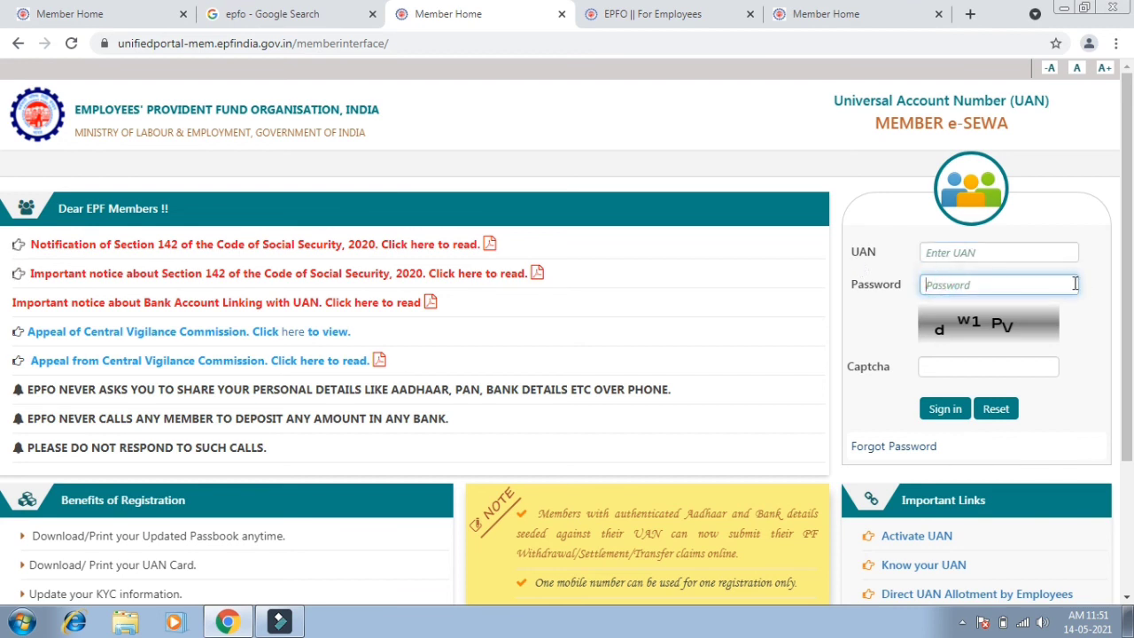
click(937, 367)
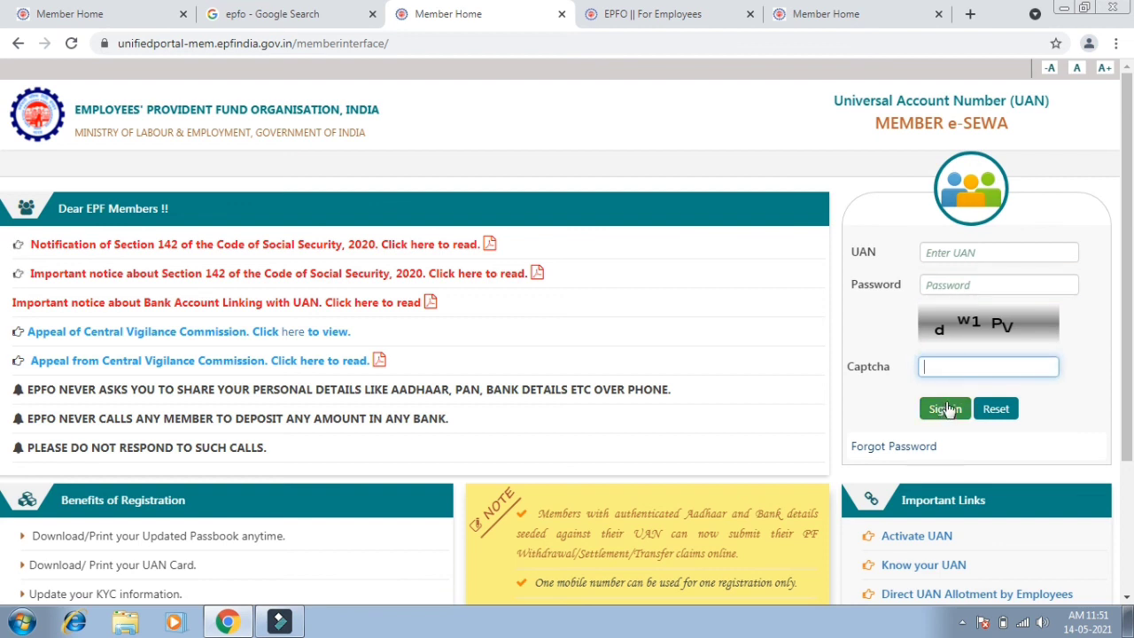